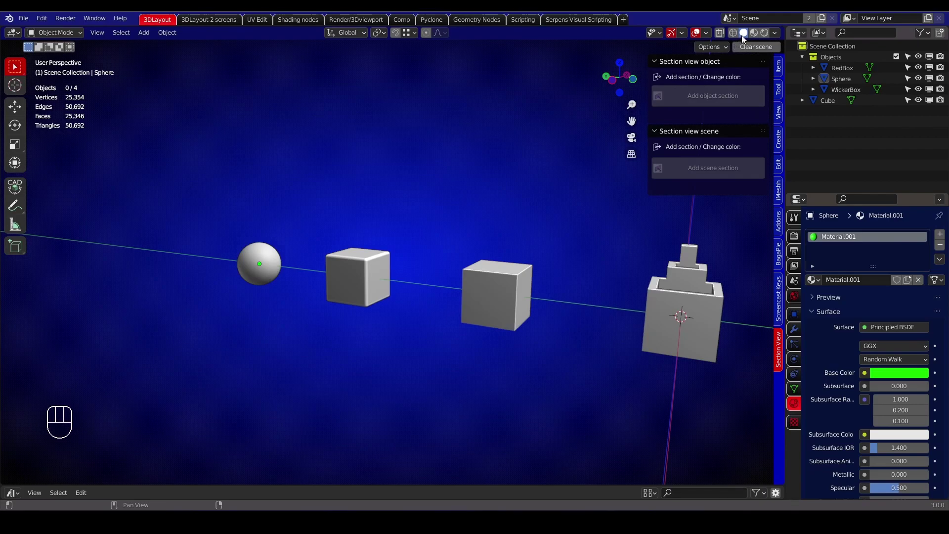
Switch the viewport to Material Preview shading and select the green sphere.
click(754, 33)
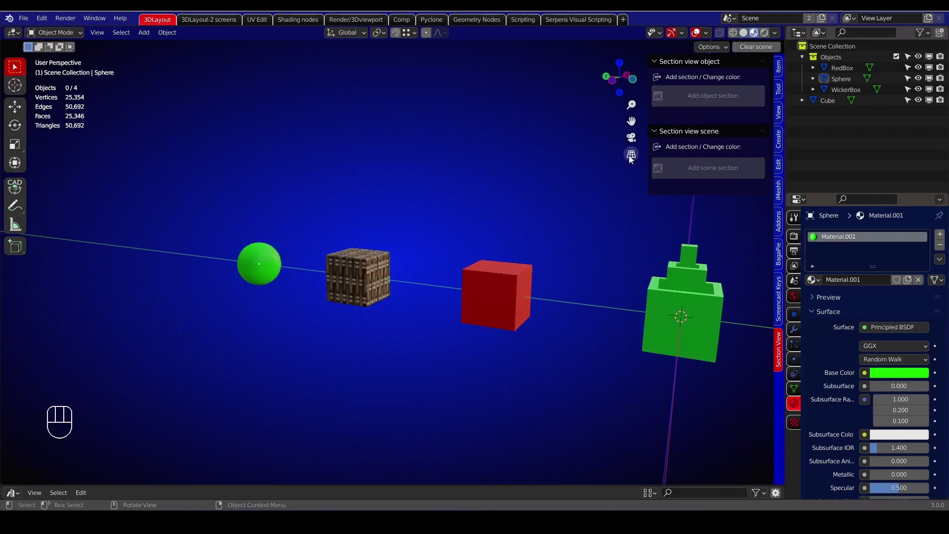
click(268, 267)
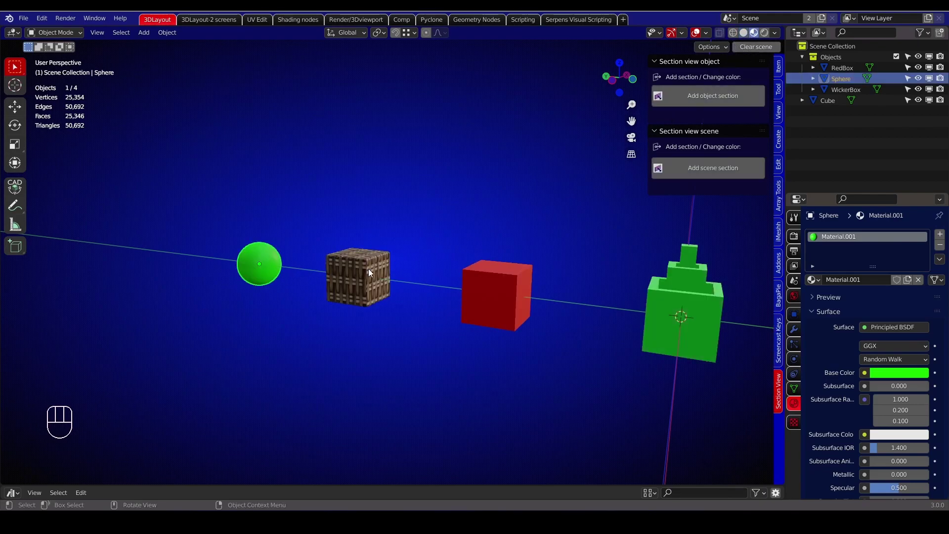
Add an object section plane with a blue cut colour to the sphere and frame it.
click(678, 96)
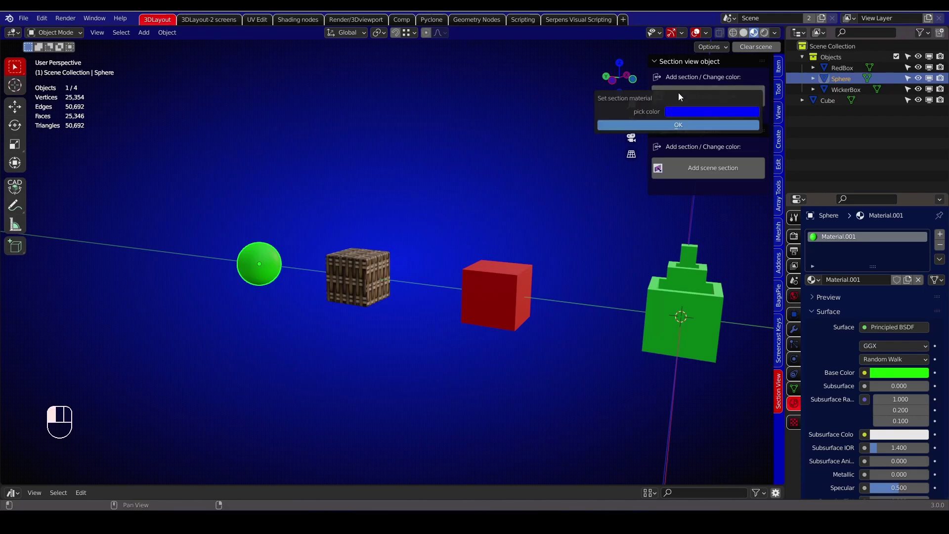
click(676, 125)
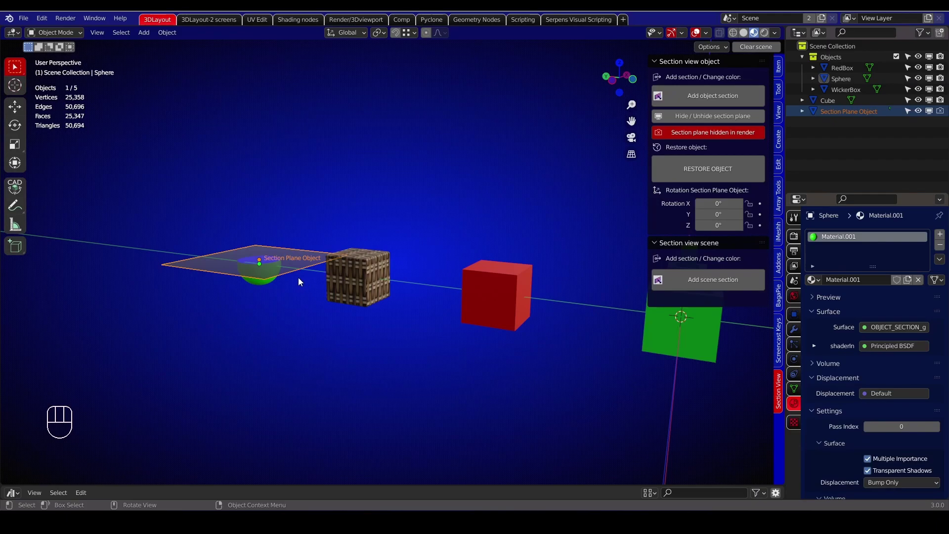
key(KP_Decimal)
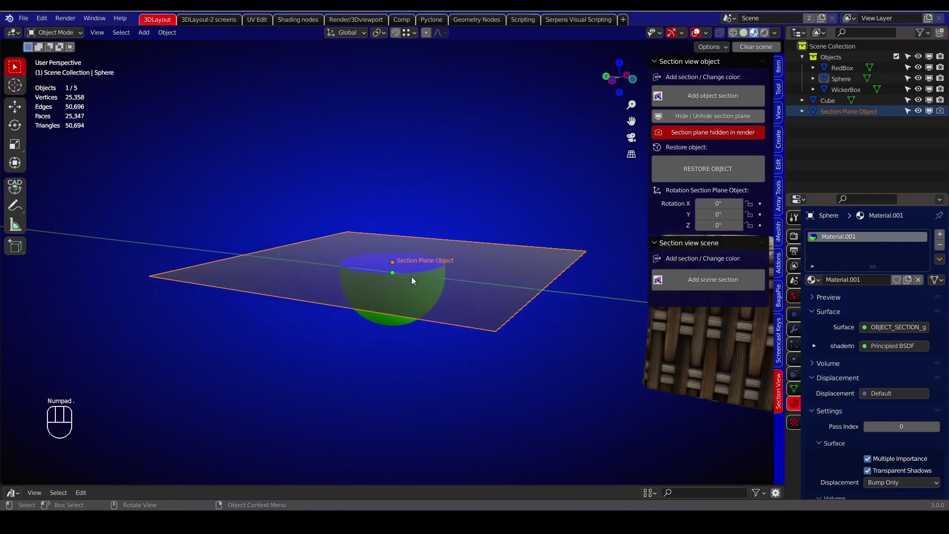
mouse_move(411, 277)
middle_down()
mouse_move(406, 294)
mouse_move(399, 273)
middle_up()
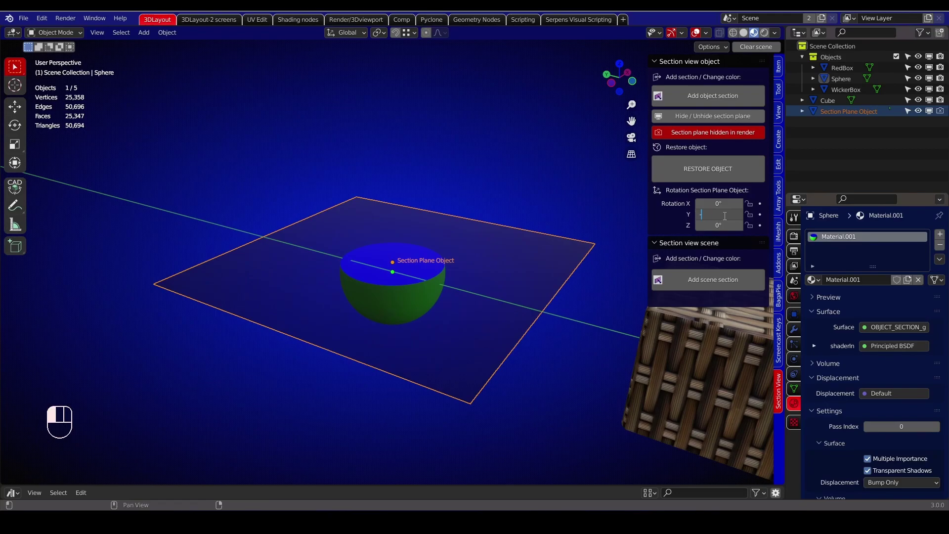
Stand the section plane upright at -90° on Y and start sliding it along X.
key(Return)
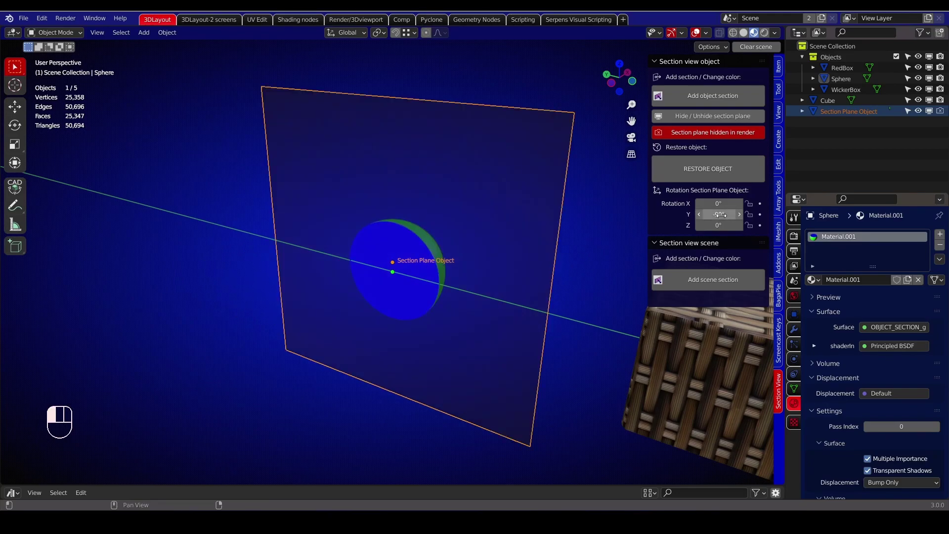
middle_drag(558, 288, 533, 278)
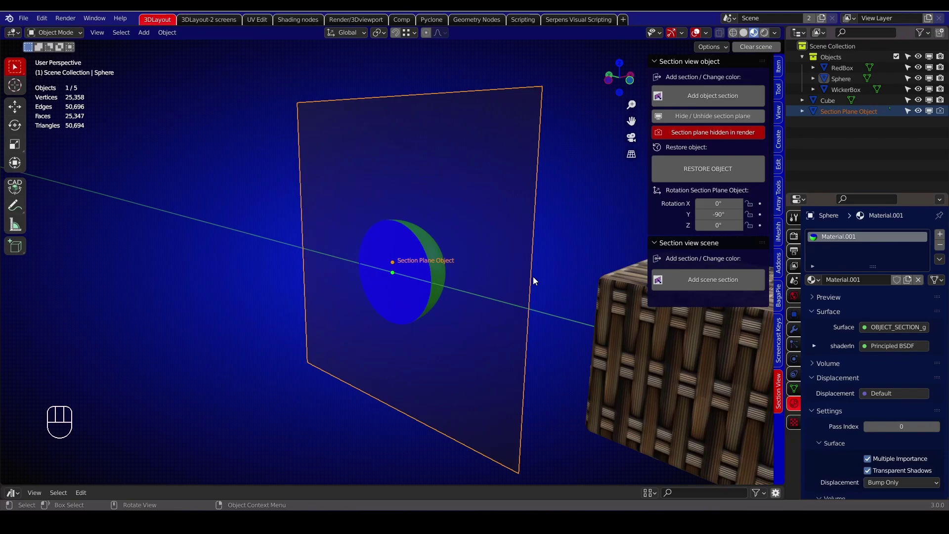
key(g)
key(x)
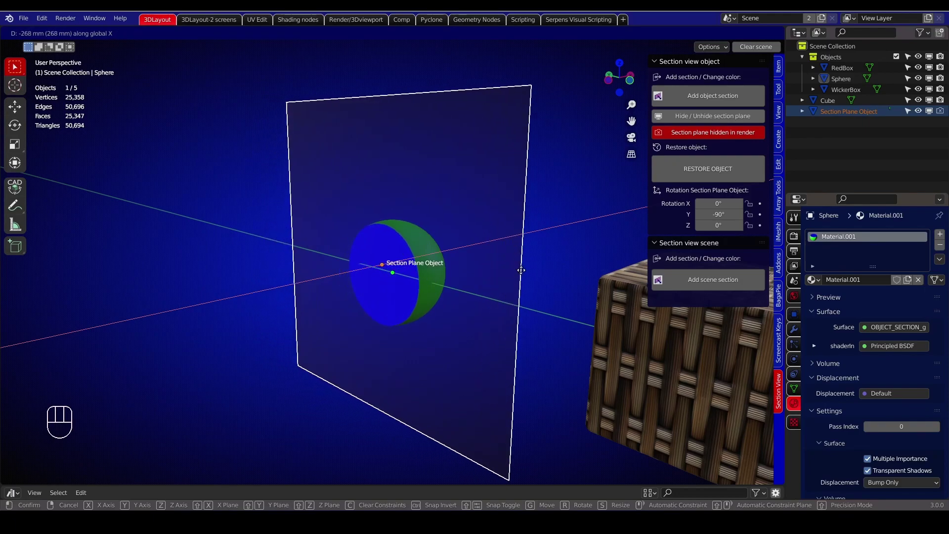
Confirm the plane's X position and change the section cut colour to cyan.
click(525, 267)
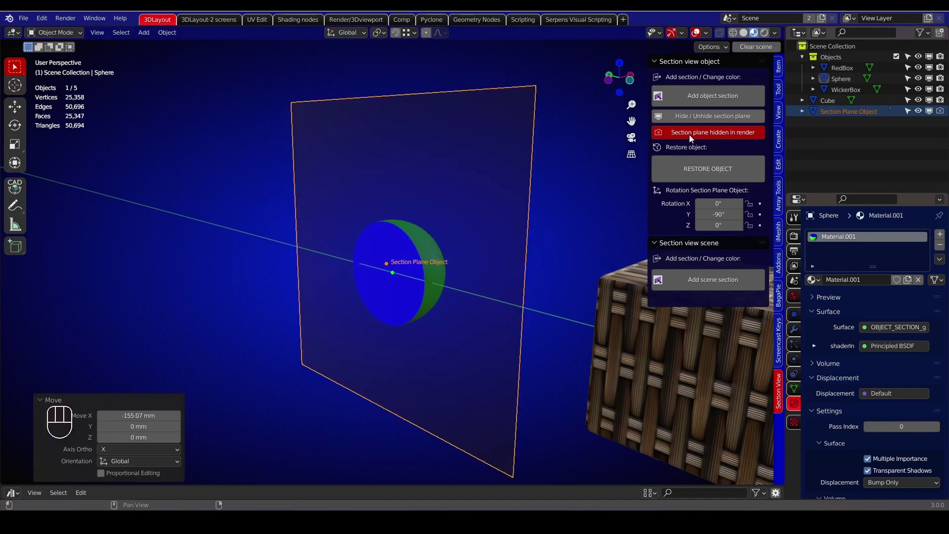
click(695, 99)
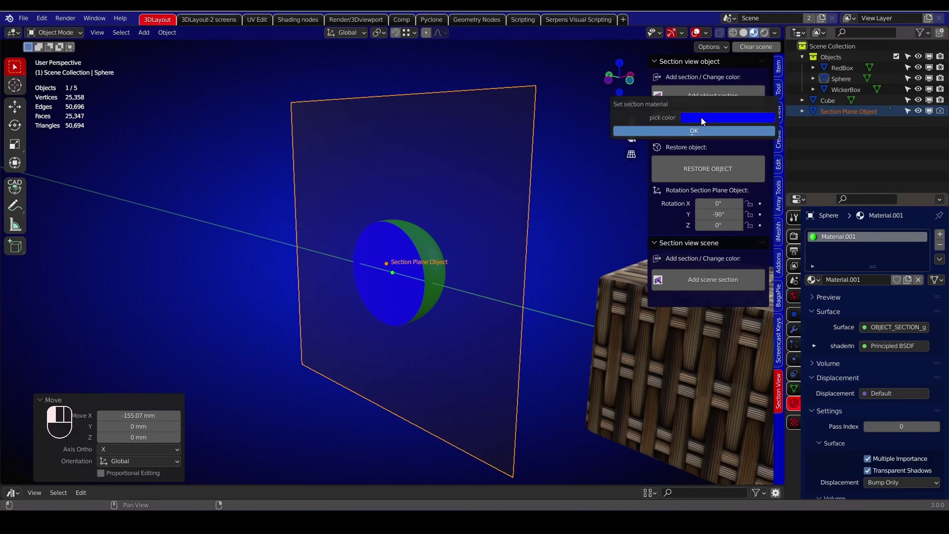
click(701, 117)
click(700, 151)
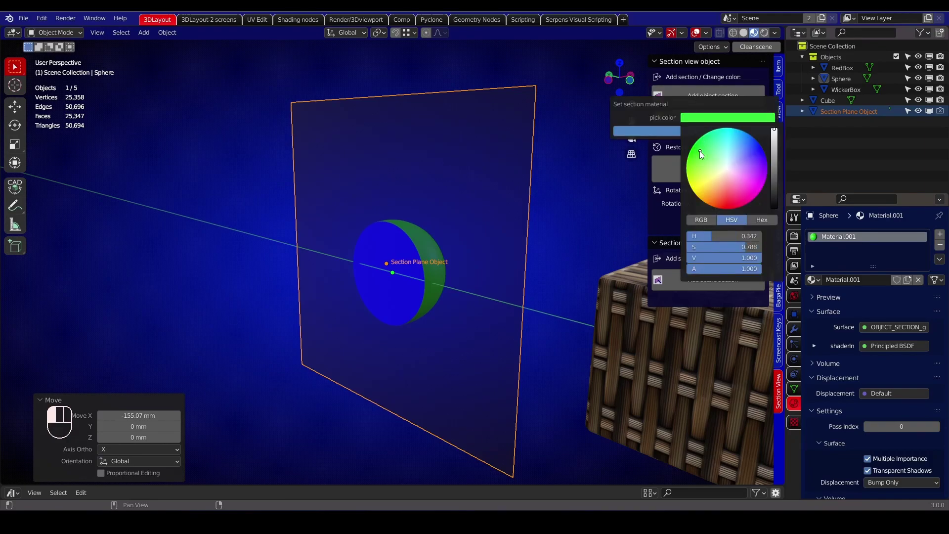
click(669, 130)
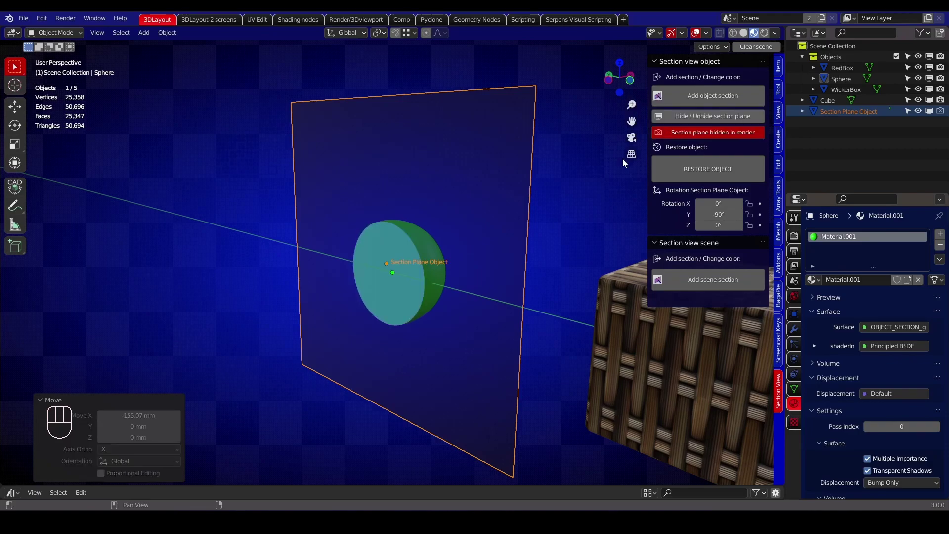
Slide the section plane along Y, then restore the sphere, removing the section.
click(520, 226)
key(g)
key(y)
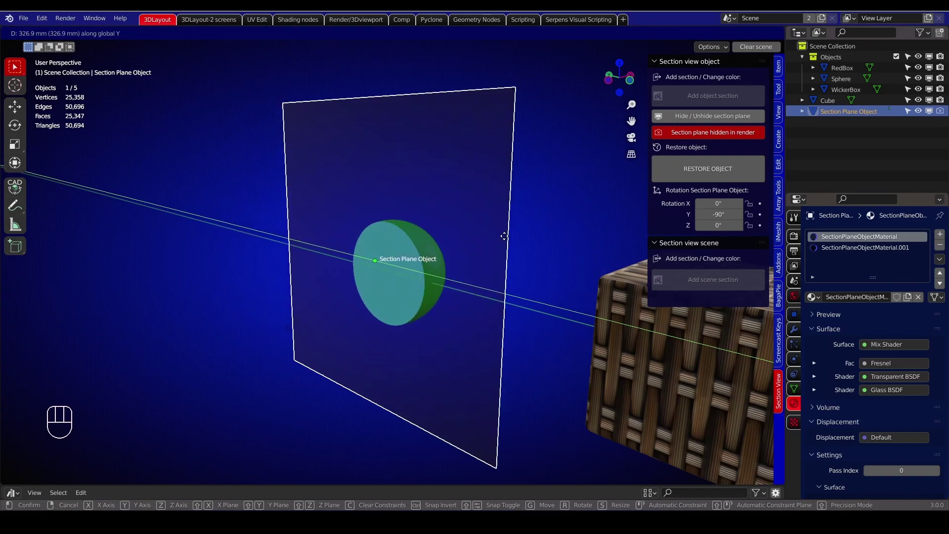
click(509, 240)
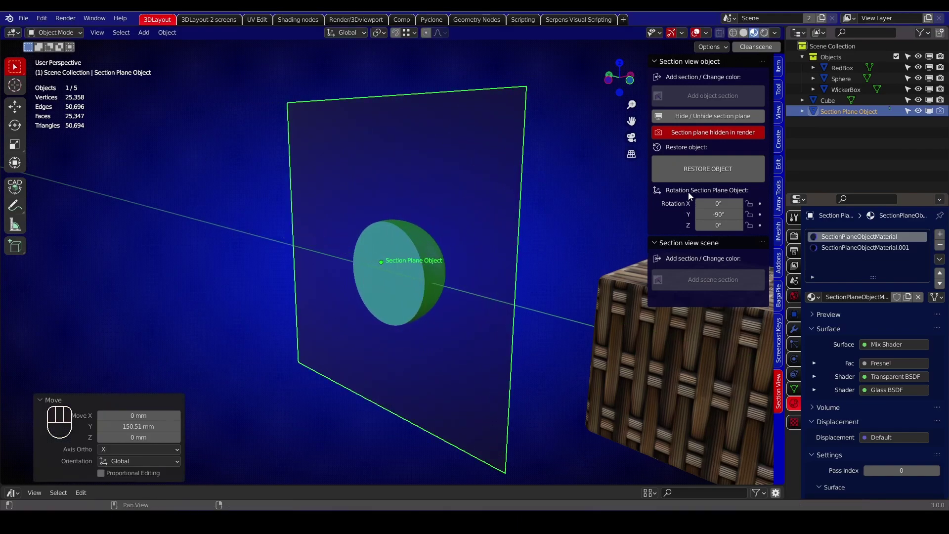
click(687, 169)
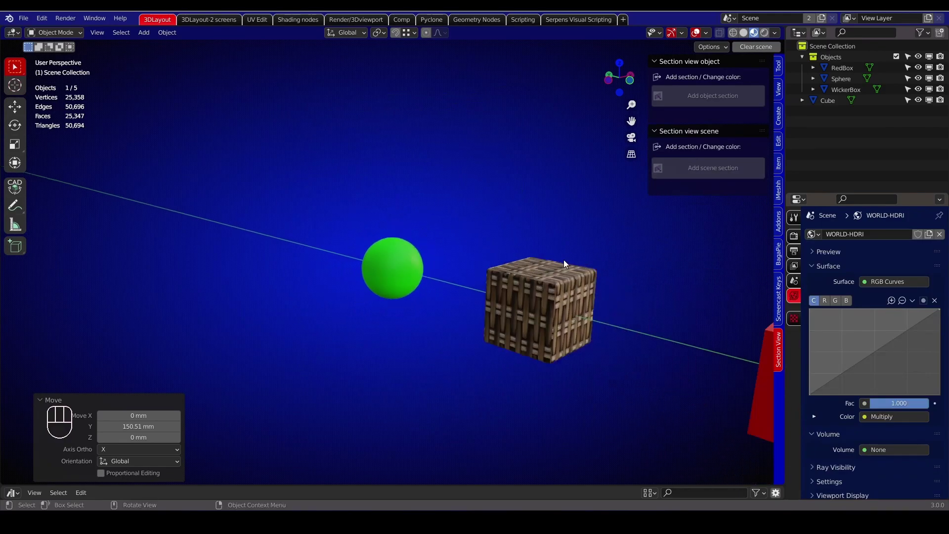
Select the wicker cube and add an object section plane with a pink cut colour.
scroll(564, 260, down, 3)
drag(632, 121, 411, 233)
click(329, 257)
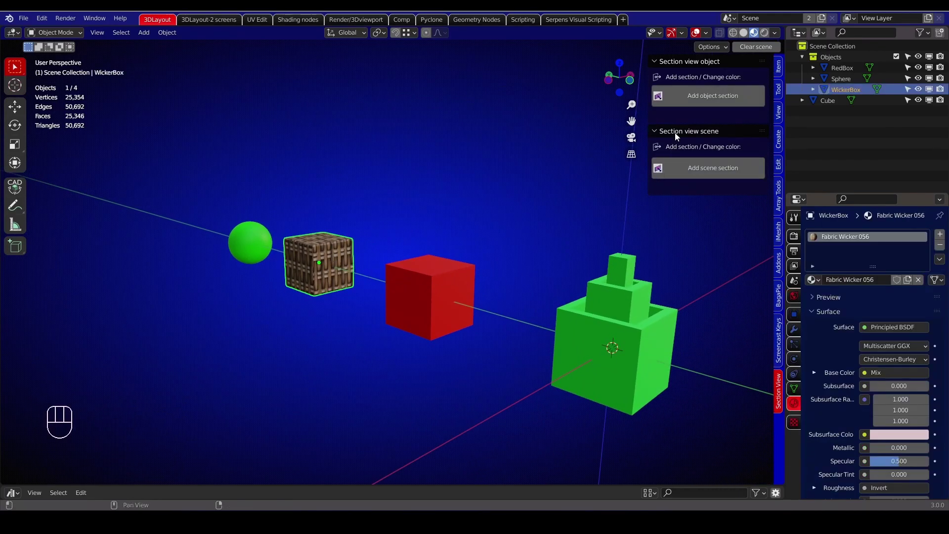
click(684, 97)
click(689, 116)
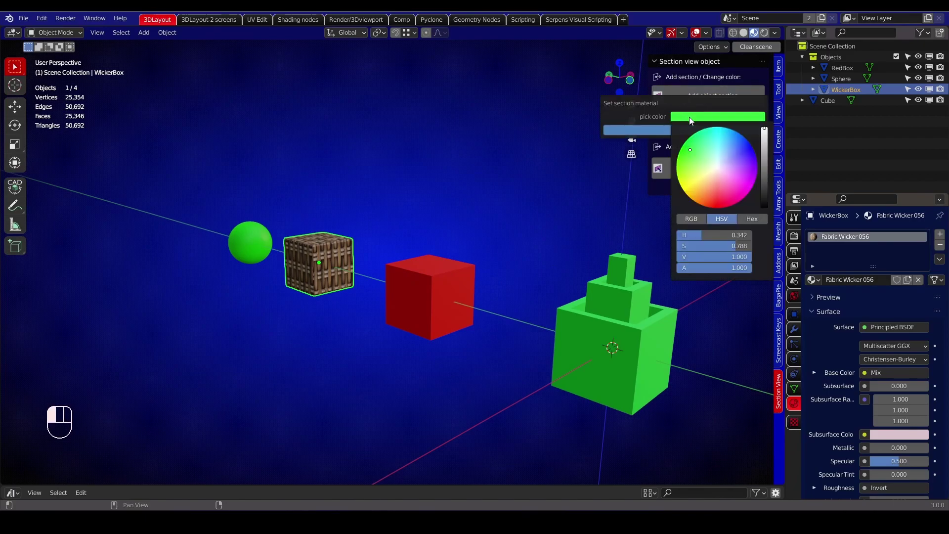
click(729, 200)
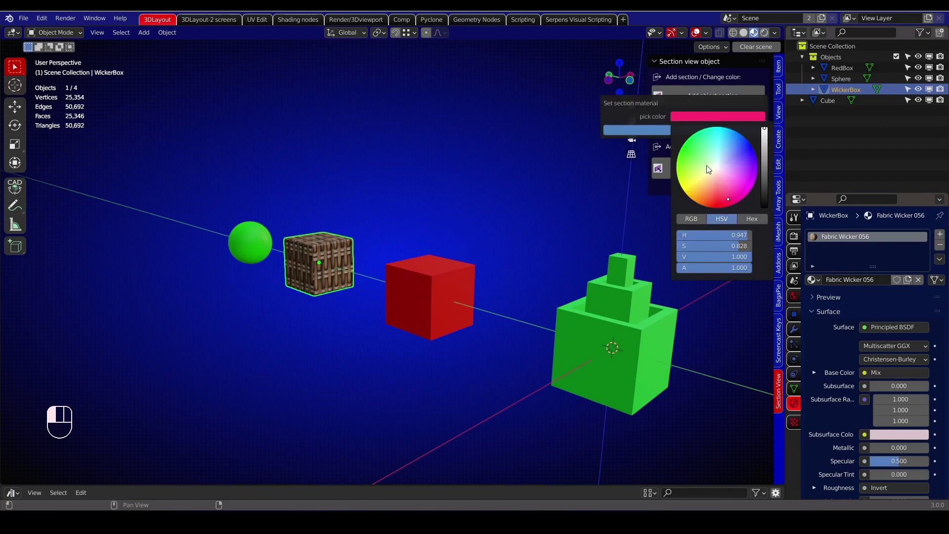
click(665, 130)
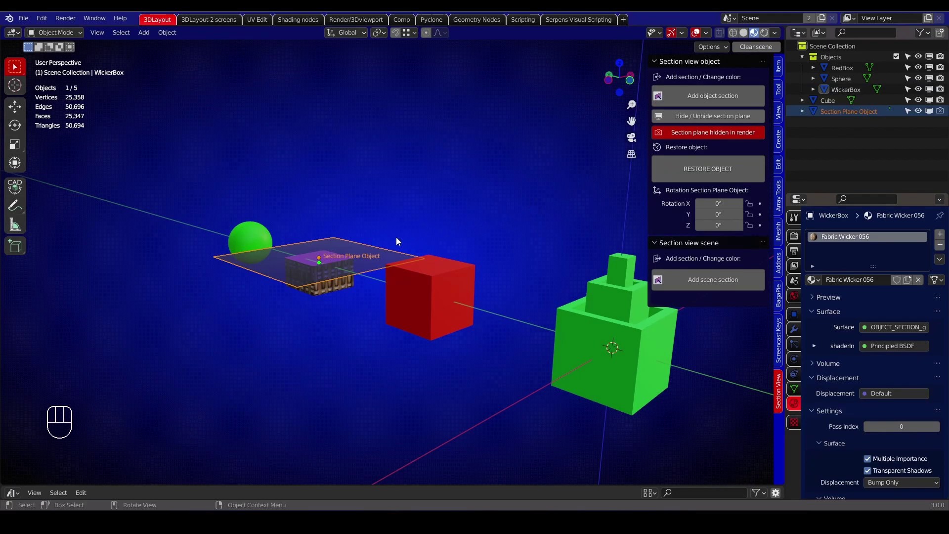
Tilt the section plane to -397° about Y, hide it, then restore the wicker cube.
click(368, 251)
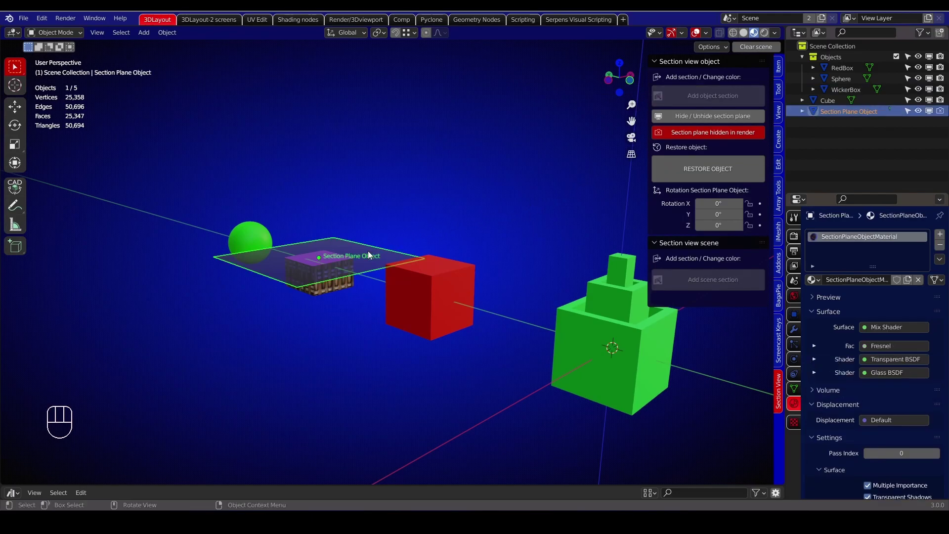
key(KP_Decimal)
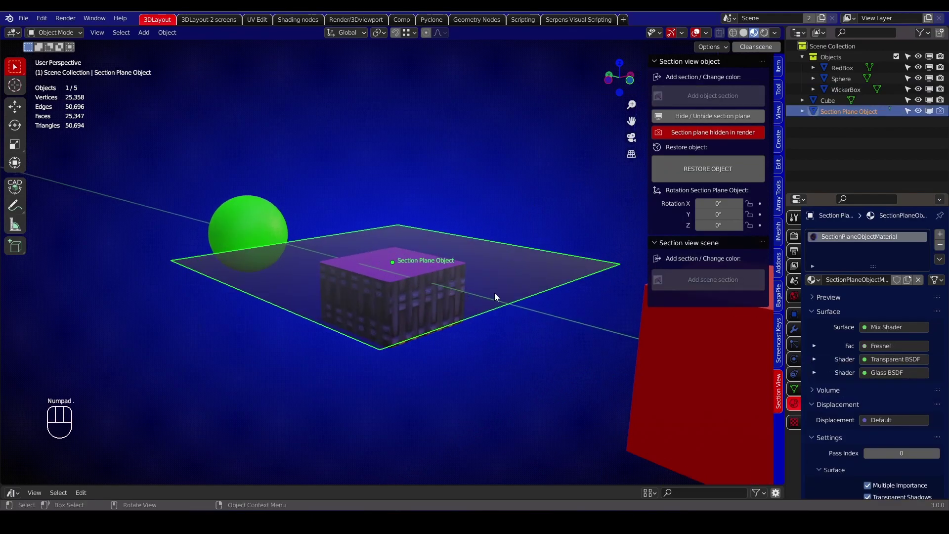
key(r)
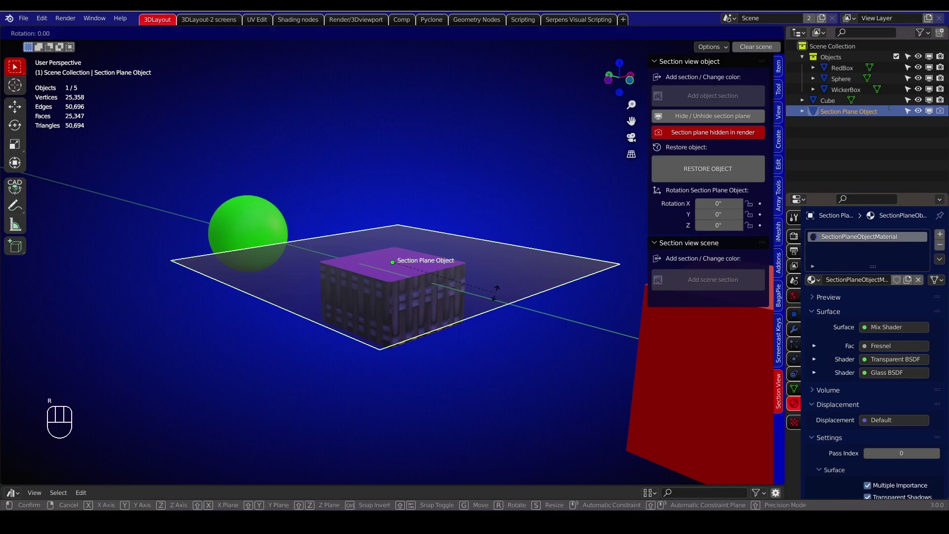
key(y)
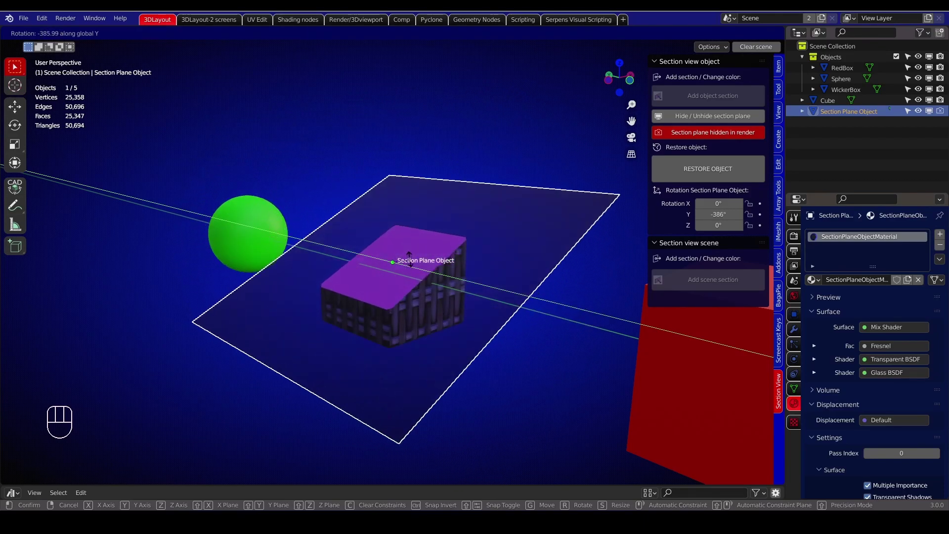
click(411, 261)
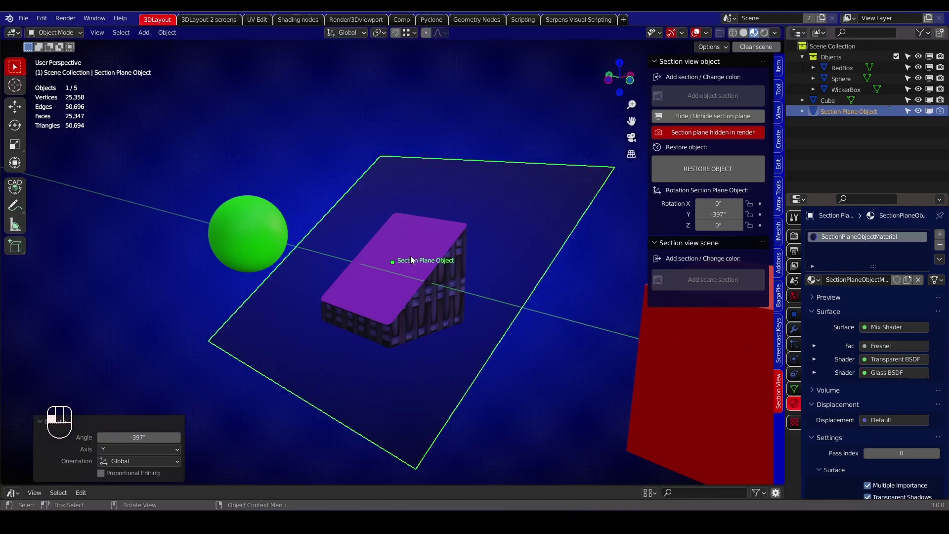
click(667, 116)
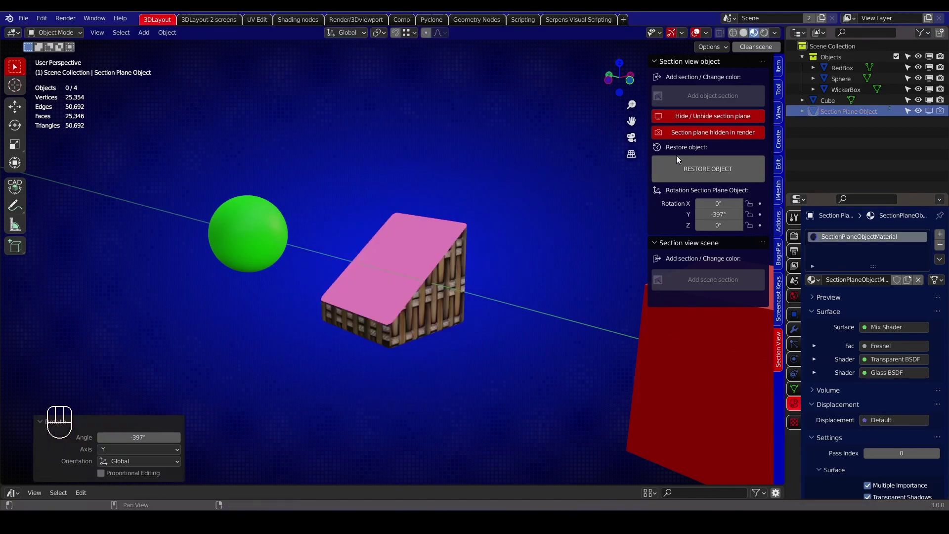
click(682, 170)
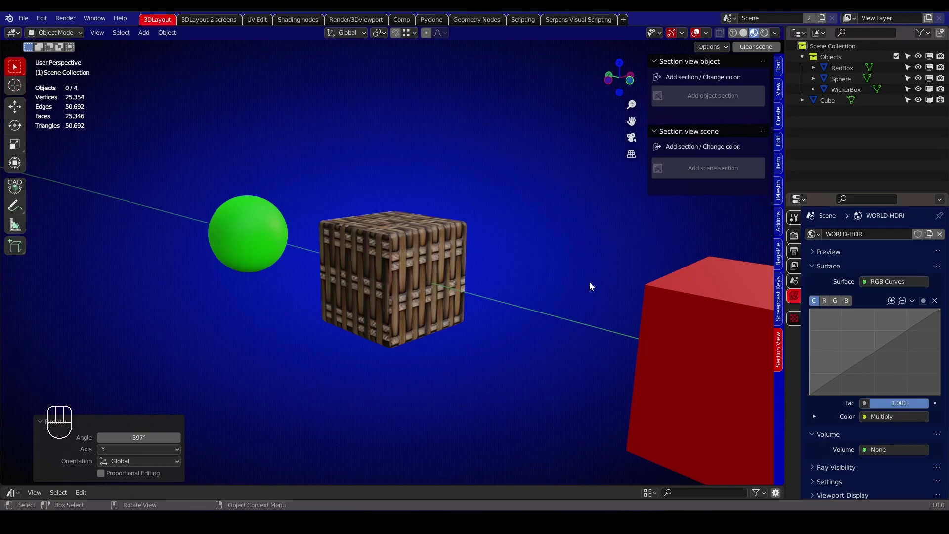
Select the red box and add an object section plane with a green cut colour.
key(space)
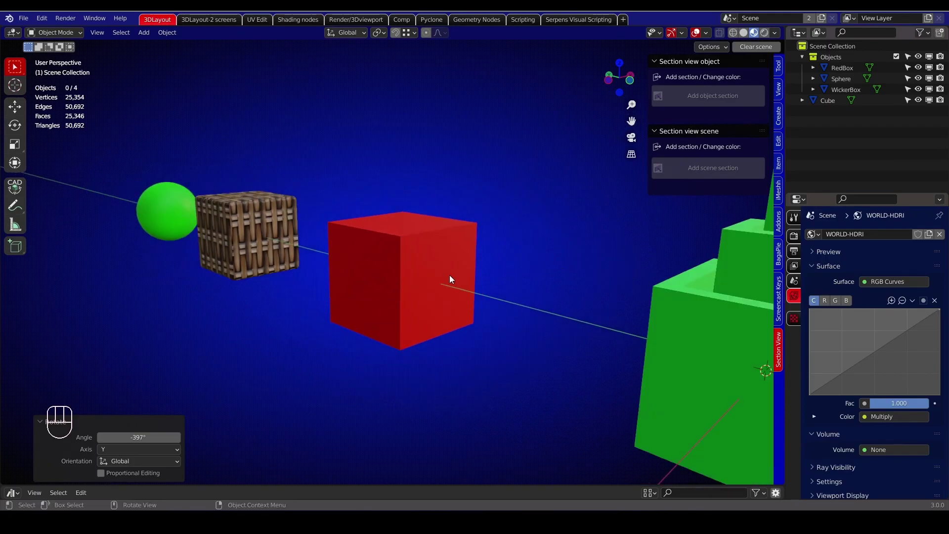
click(444, 274)
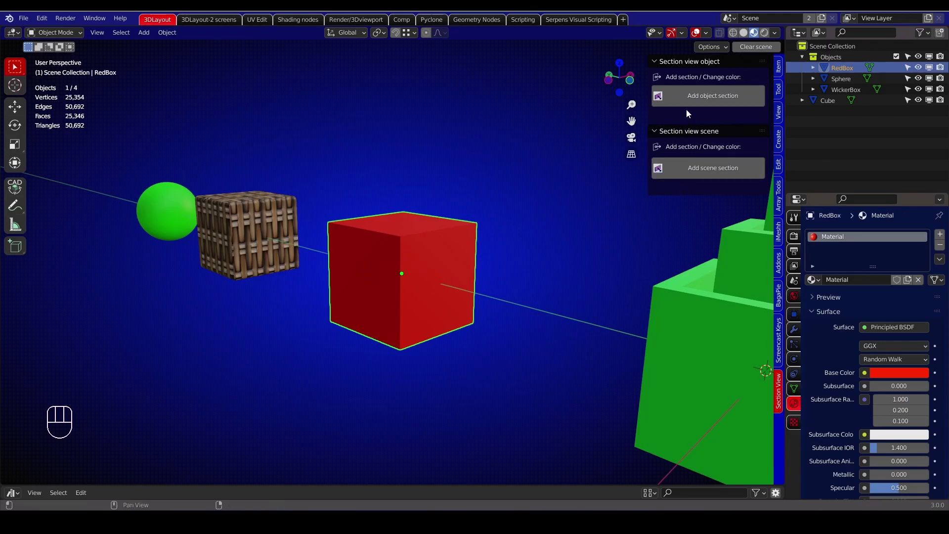
click(687, 95)
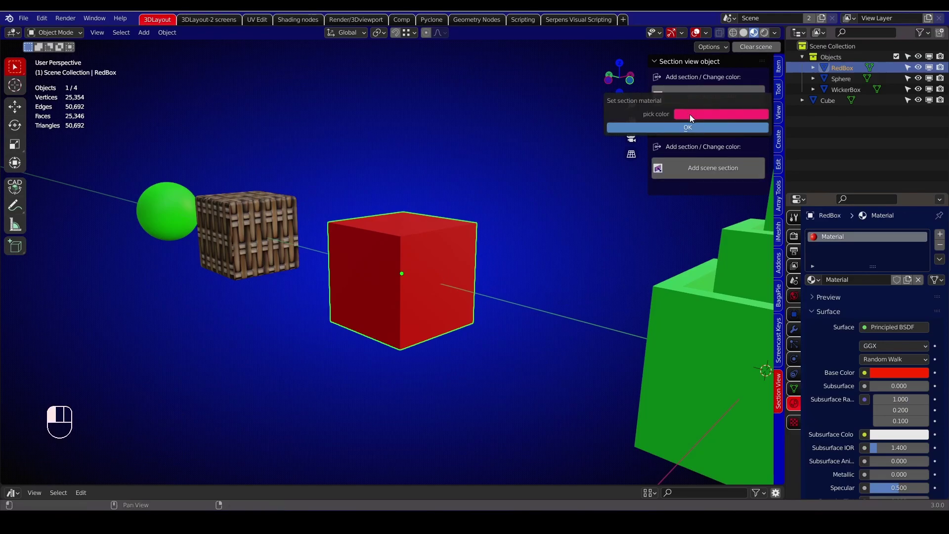
click(689, 114)
click(691, 148)
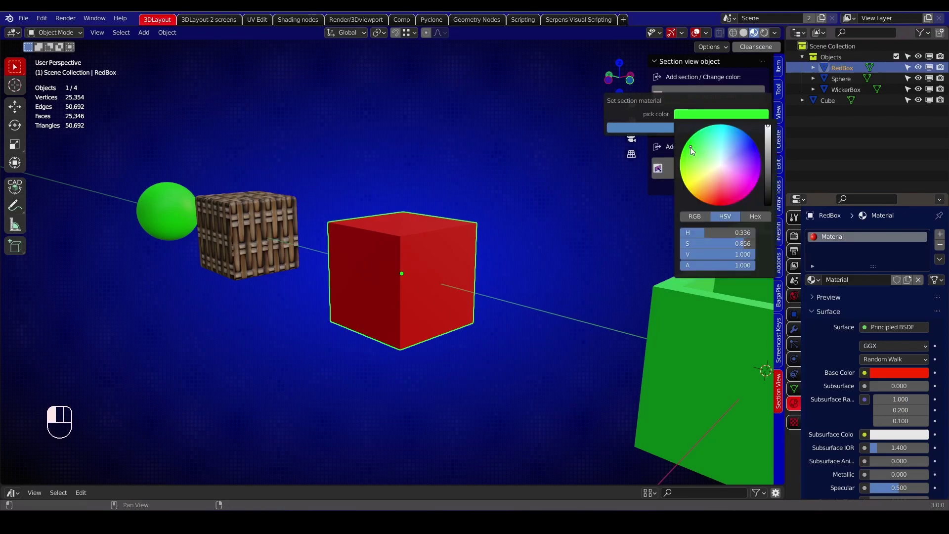
click(659, 128)
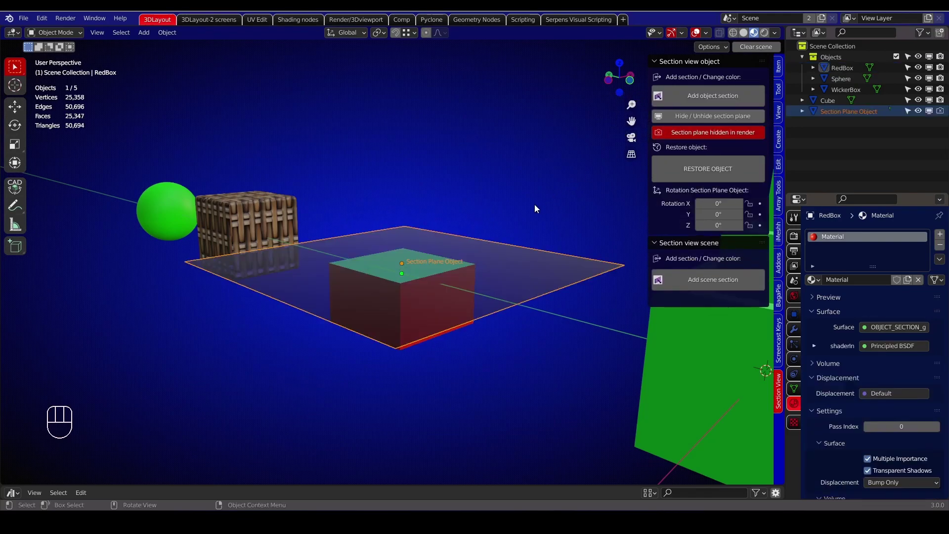
middle_drag(535, 204, 559, 203)
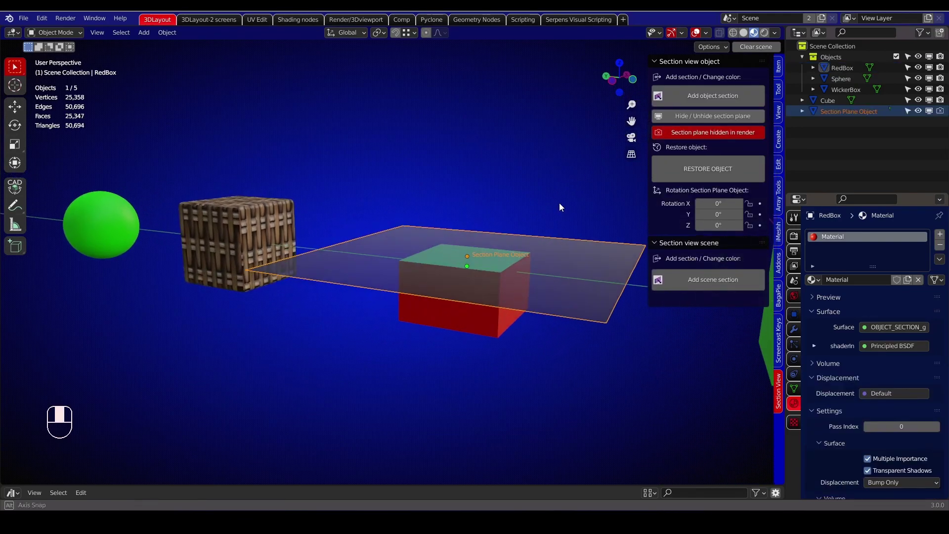
click(487, 319)
In Edit Mode, raise the red box's four top vertices 1761 mm along Z.
key(Tab)
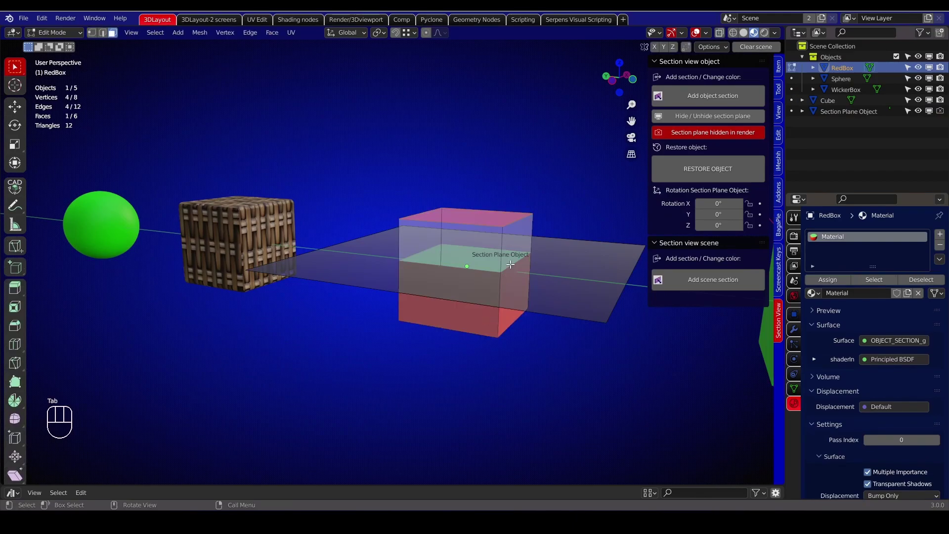
click(91, 34)
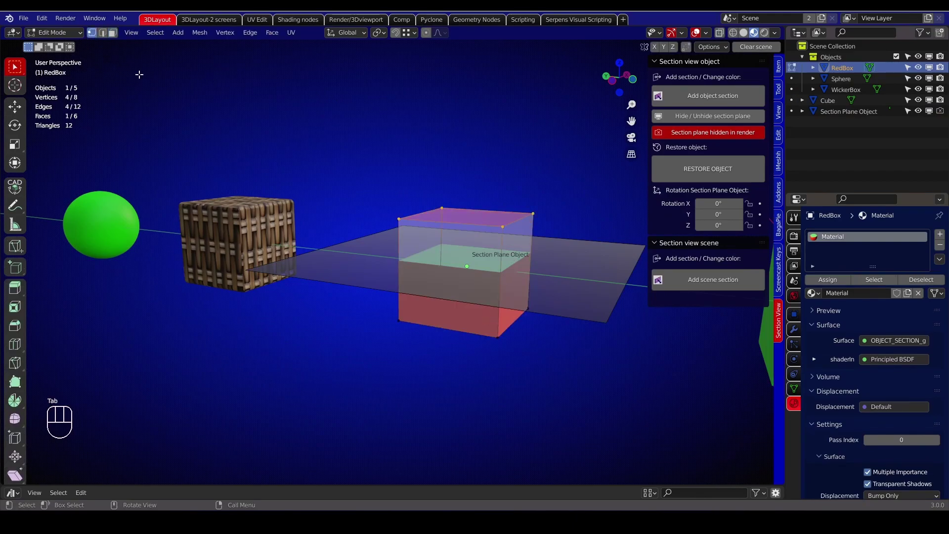
middle_drag(390, 208, 407, 206)
drag(573, 219, 414, 172)
key(g)
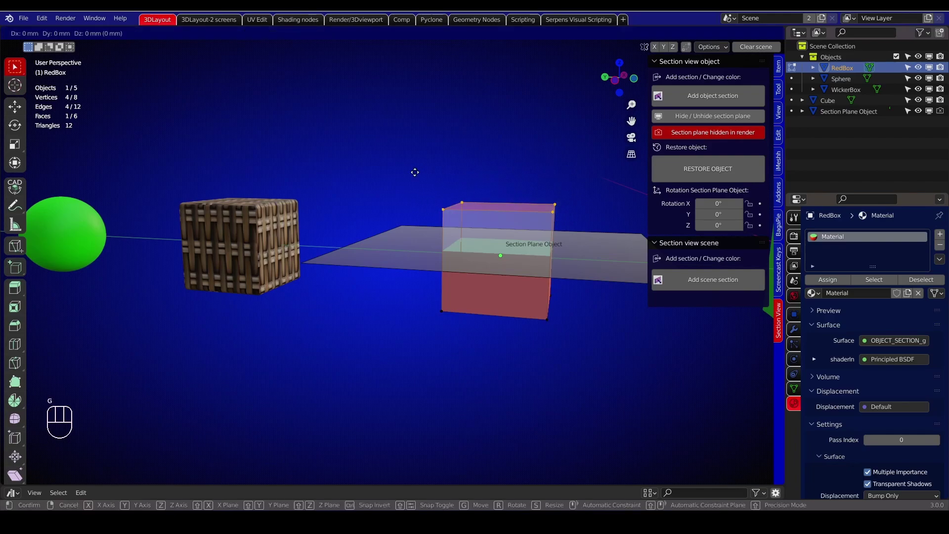
key(z)
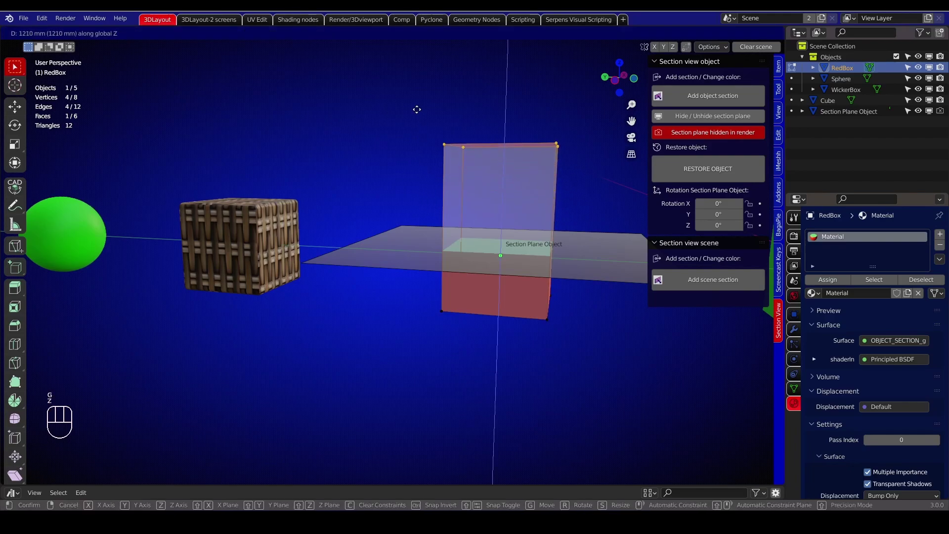
click(416, 91)
middle_drag(520, 177, 489, 191)
key(Tab)
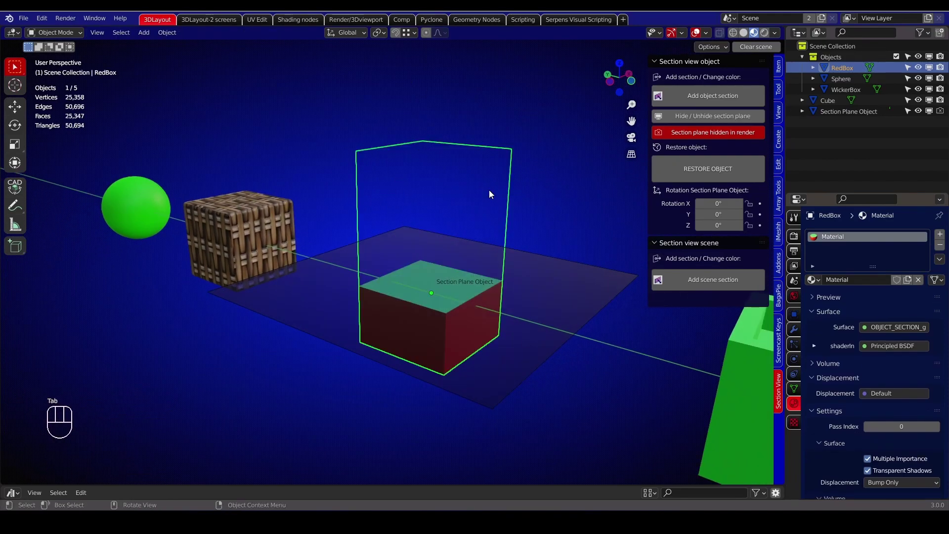
Raise the section plane 563.06 mm on Z, then restore the red box.
click(559, 280)
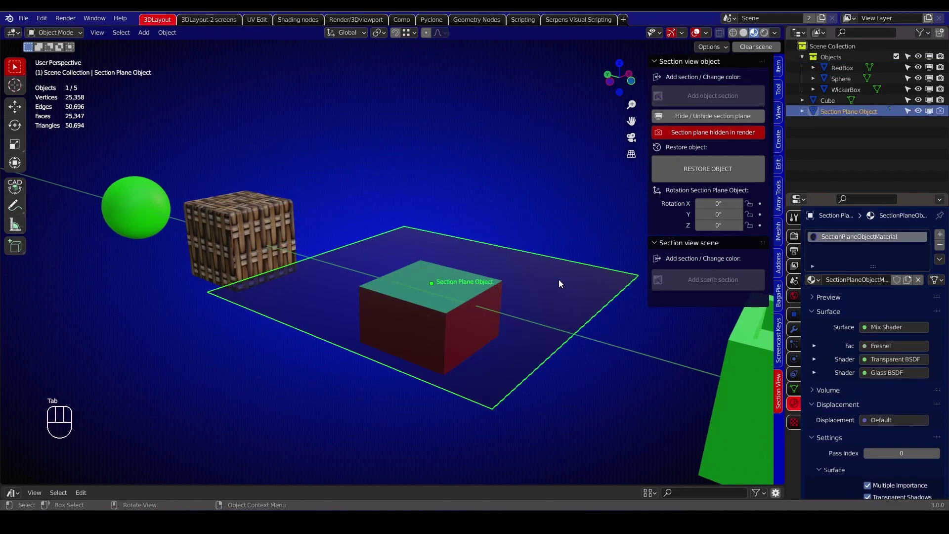
key(g)
key(z)
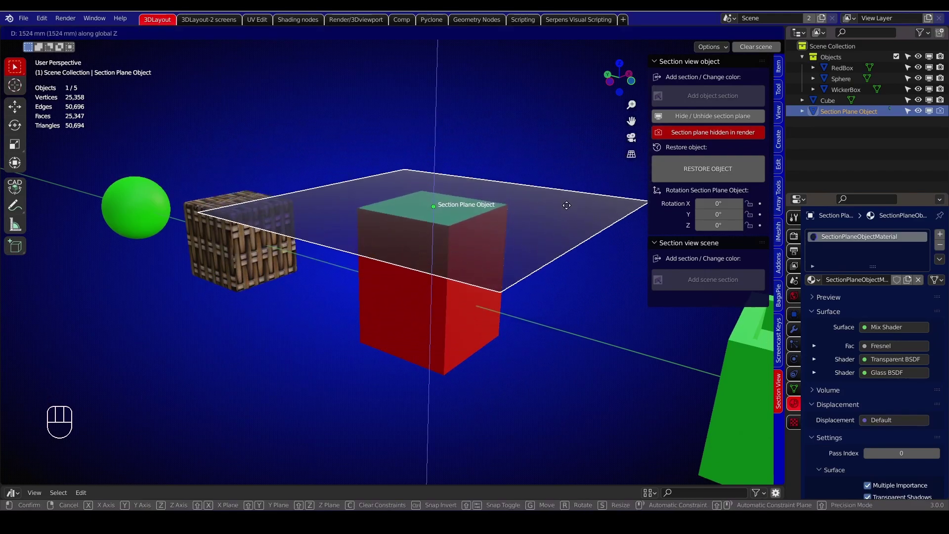
click(552, 251)
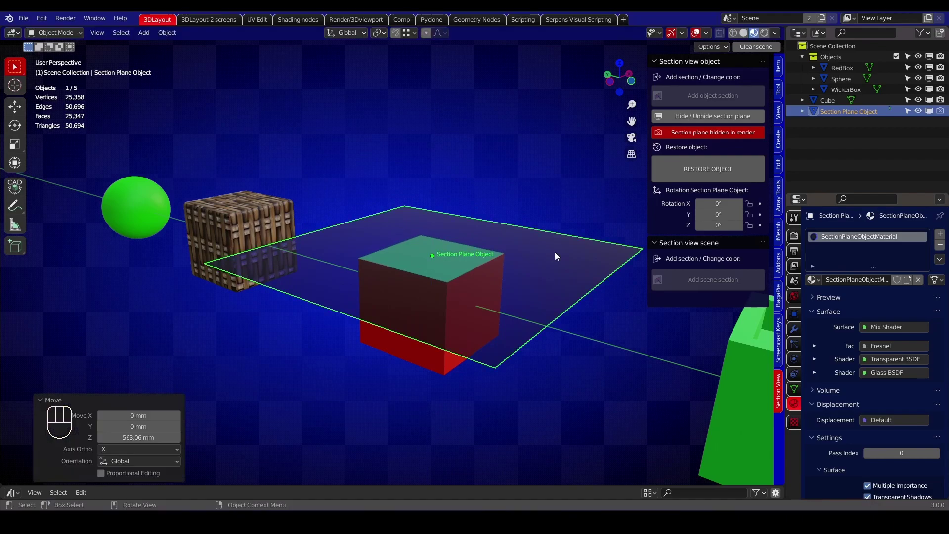
click(683, 167)
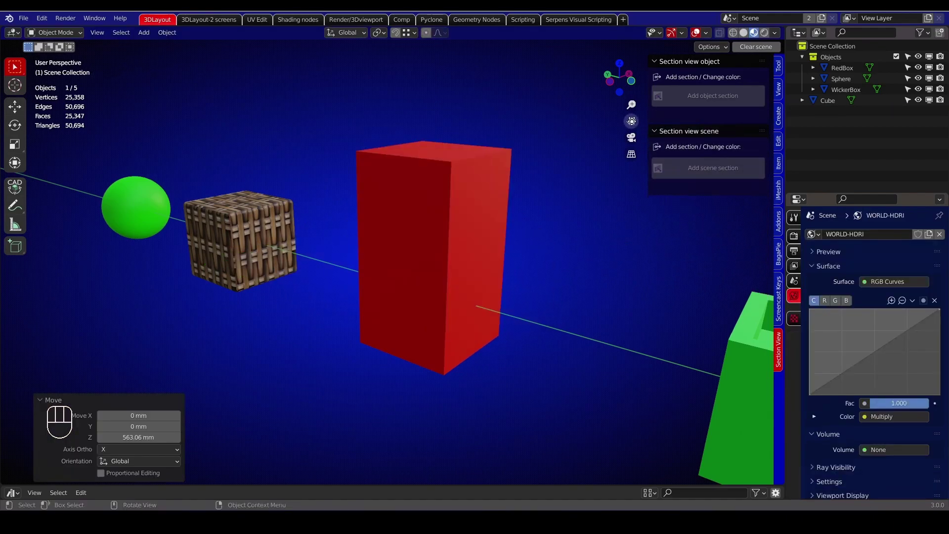
shift+middle_drag(642, 346, 479, 292)
Add an object section to the green stepped Cube and set its Y rotation to -90.
click(478, 292)
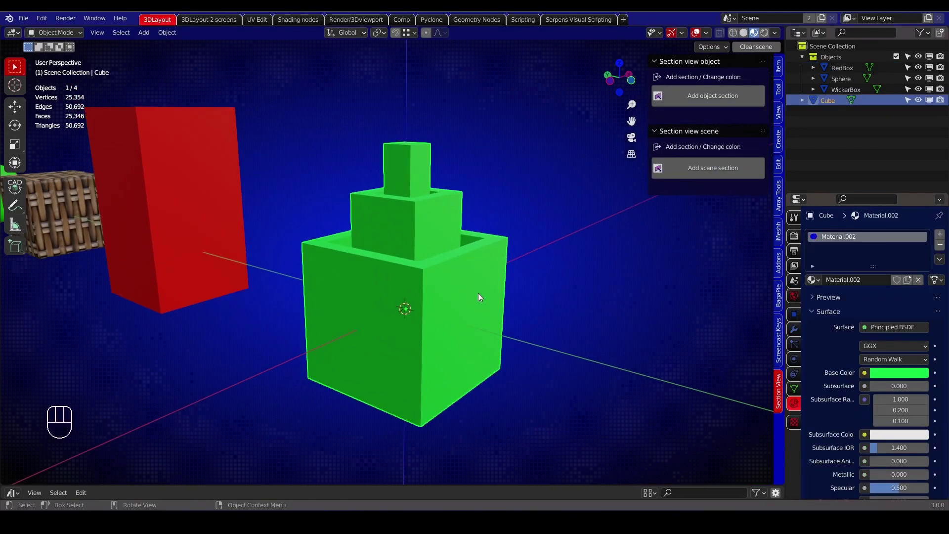
click(686, 94)
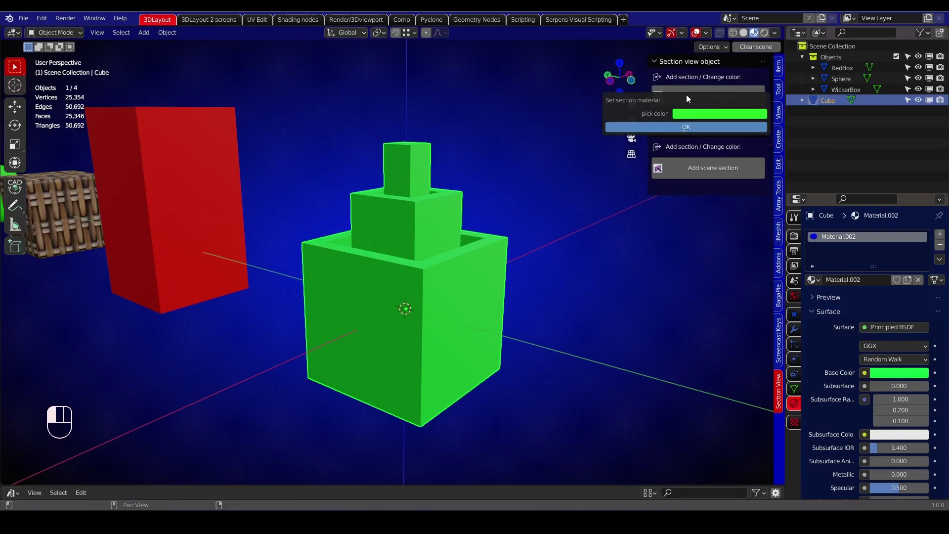
click(659, 126)
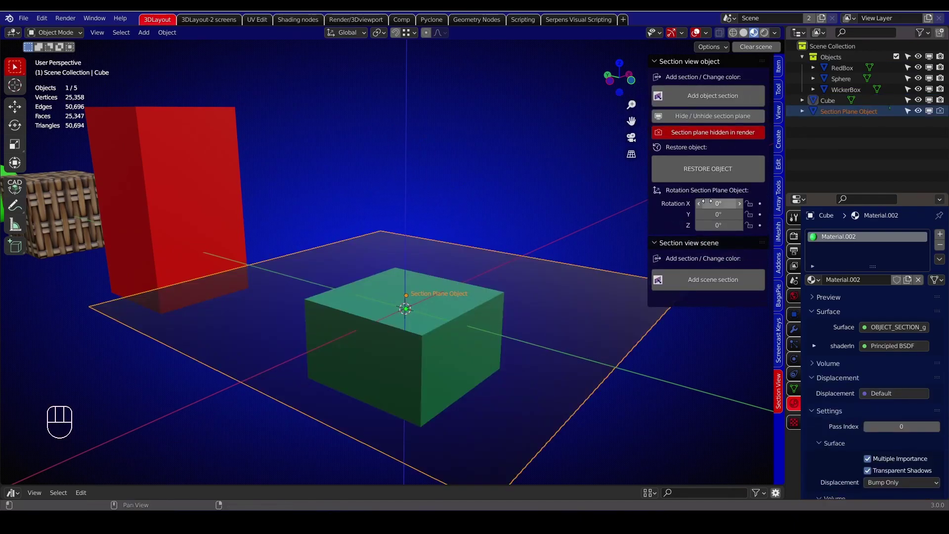
click(717, 215)
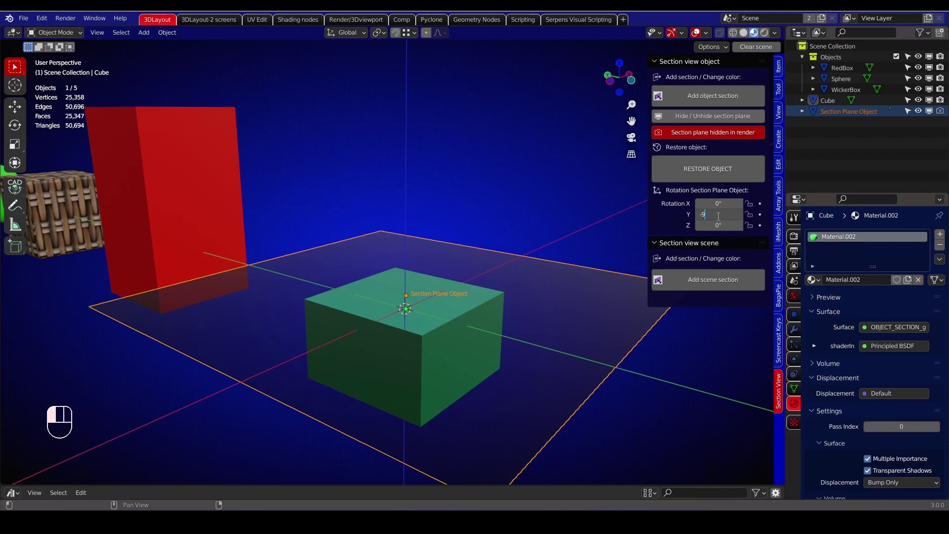
text(-90)
key(Return)
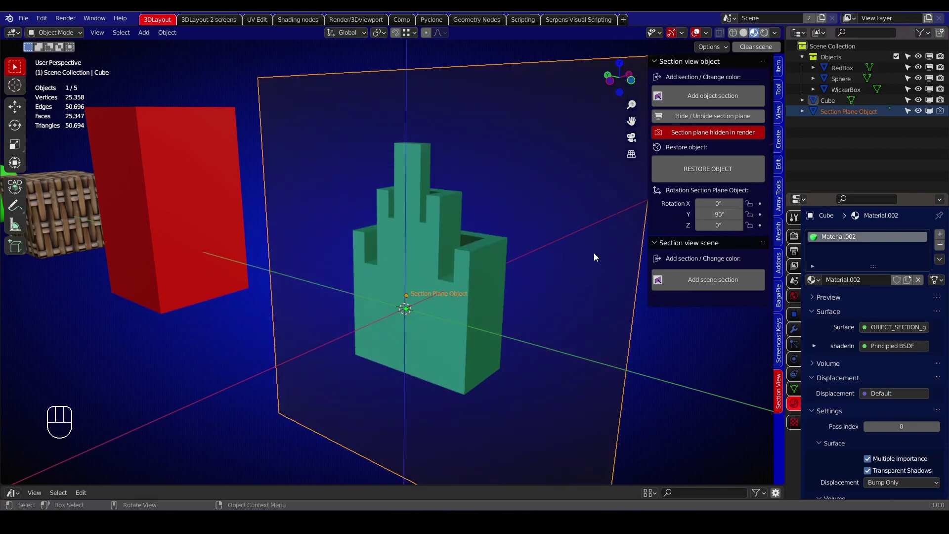
scroll(538, 259, down, 3)
Slide the section plane along X through the stepped Cube.
click(517, 287)
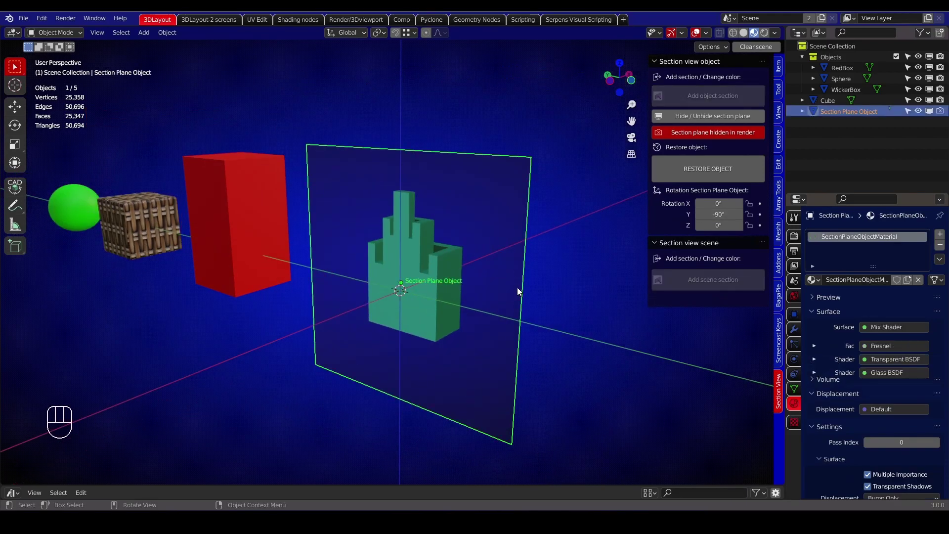
key(g)
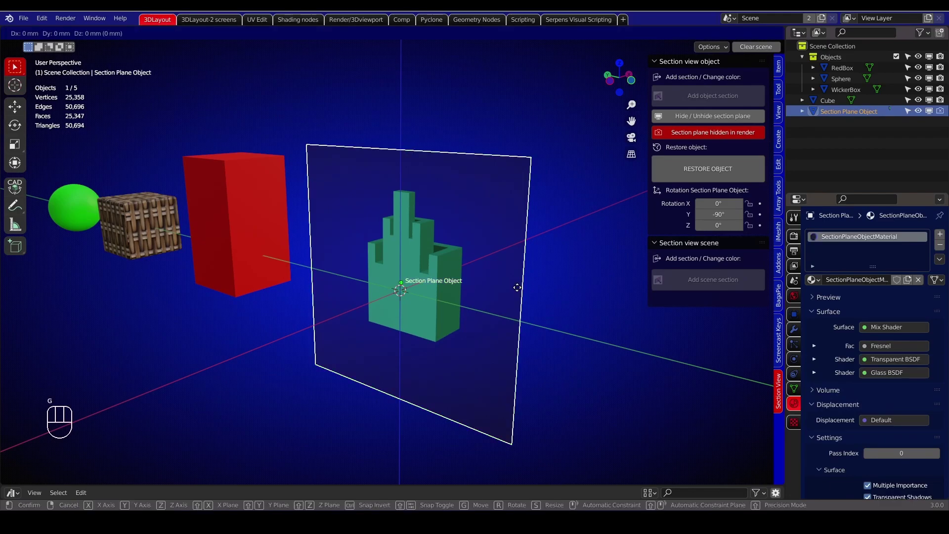
key(x)
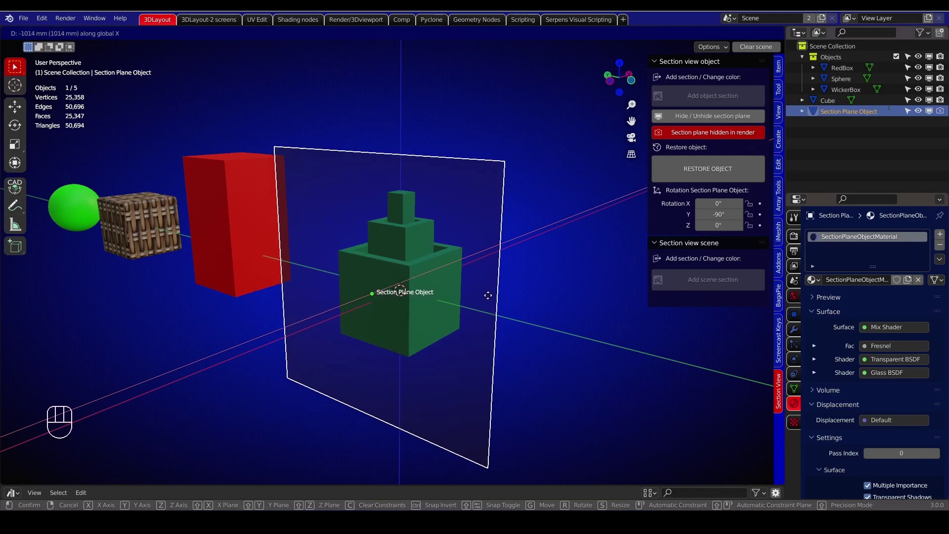
click(519, 294)
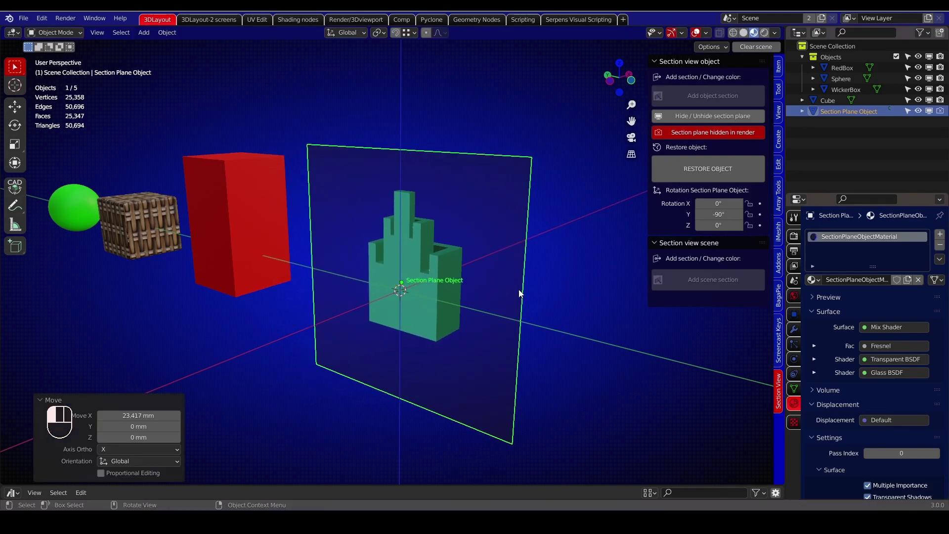
Lay the section plane flat with Y rotation 0° and Z rotation 90°.
key(Return)
click(721, 226)
text(9)
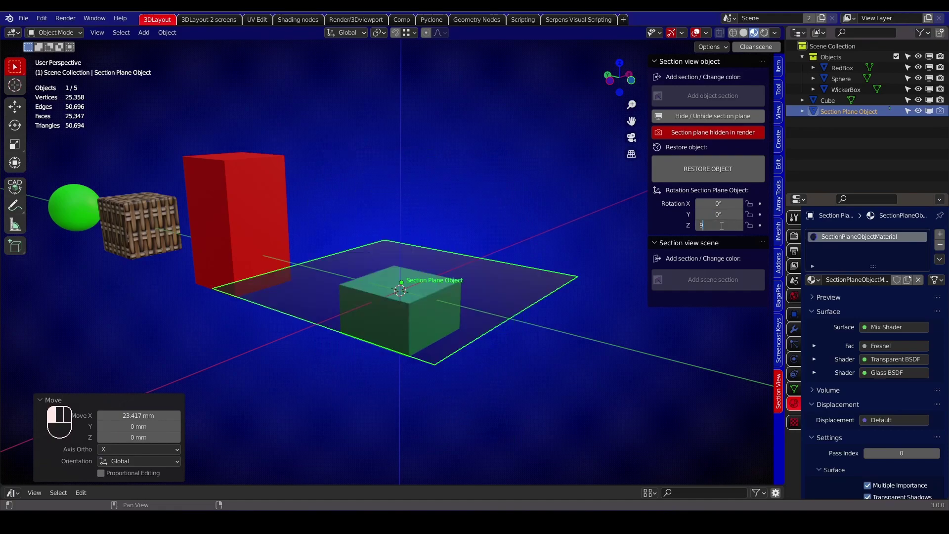
key(Return)
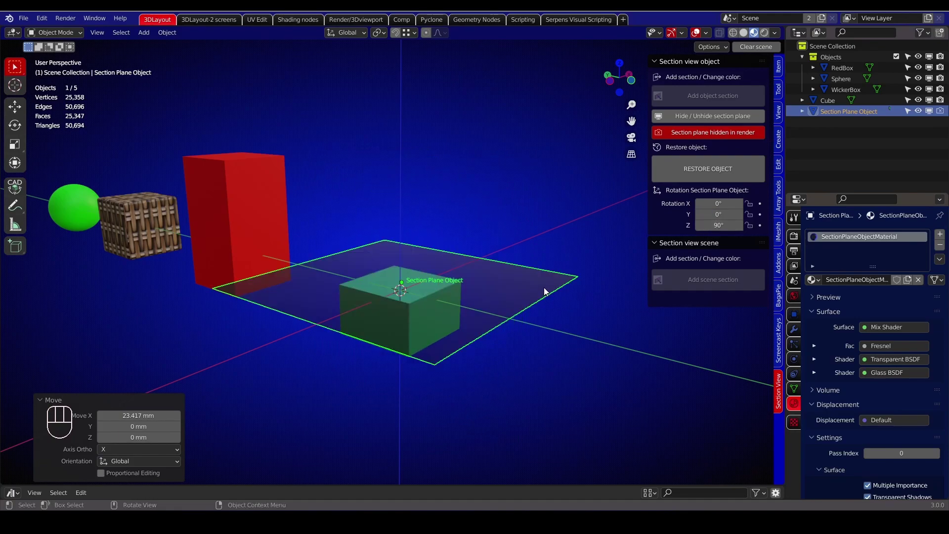
Lower the section plane 412.74 mm on Z, then restore the Cube.
key(g)
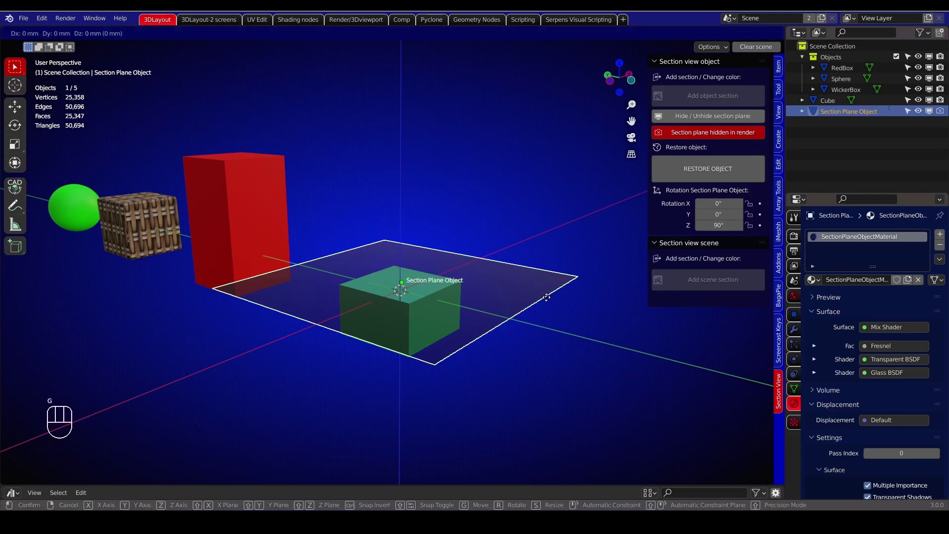
key(z)
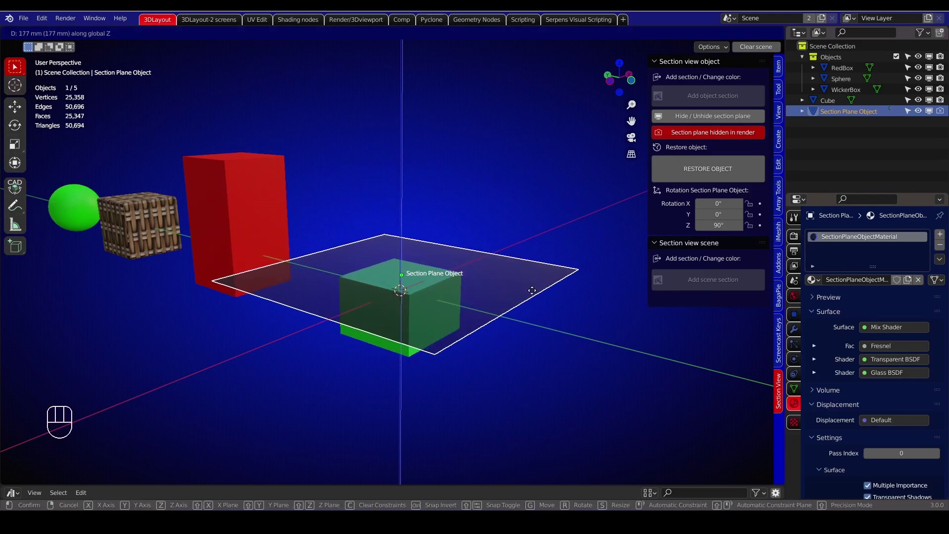
click(531, 318)
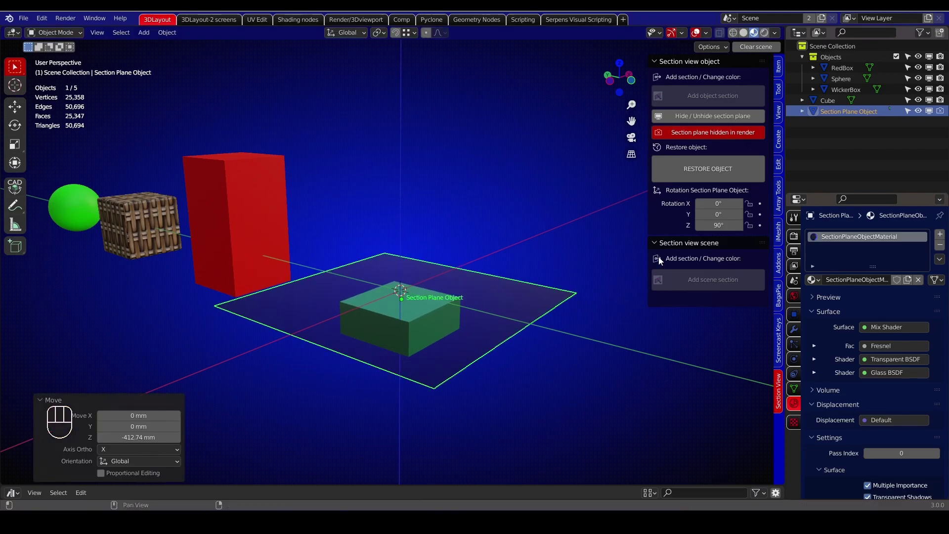
click(696, 171)
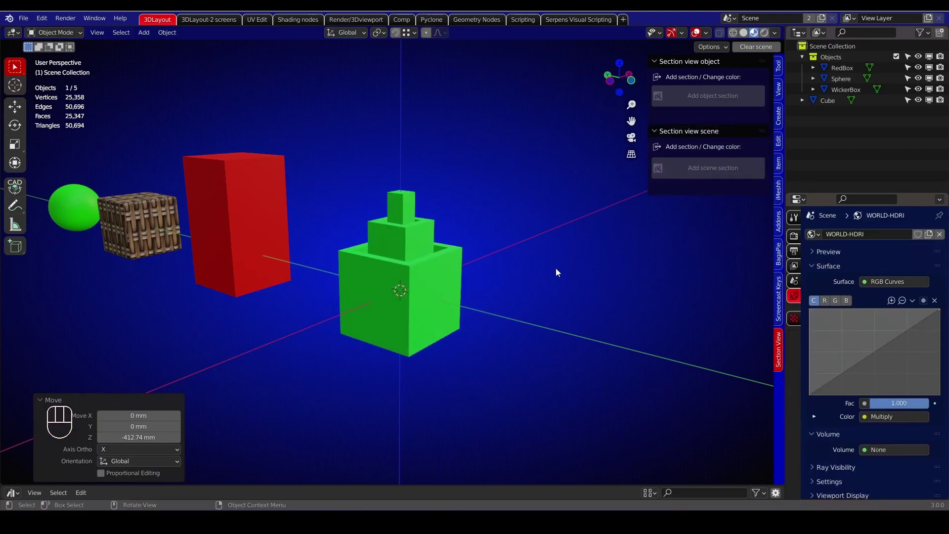
Add a scene-wide section plane with a pinkish-red cut colour across all four objects.
drag(631, 121, 721, 144)
click(369, 252)
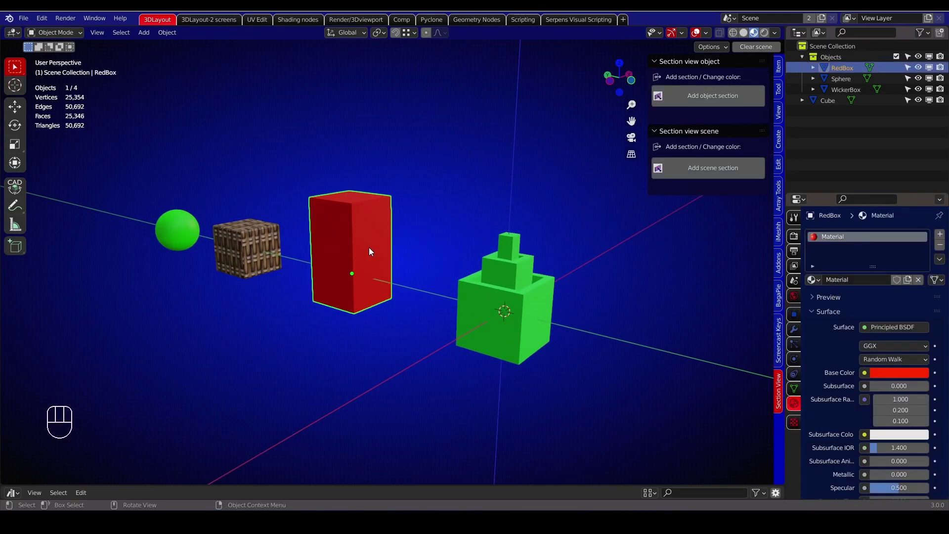
click(692, 168)
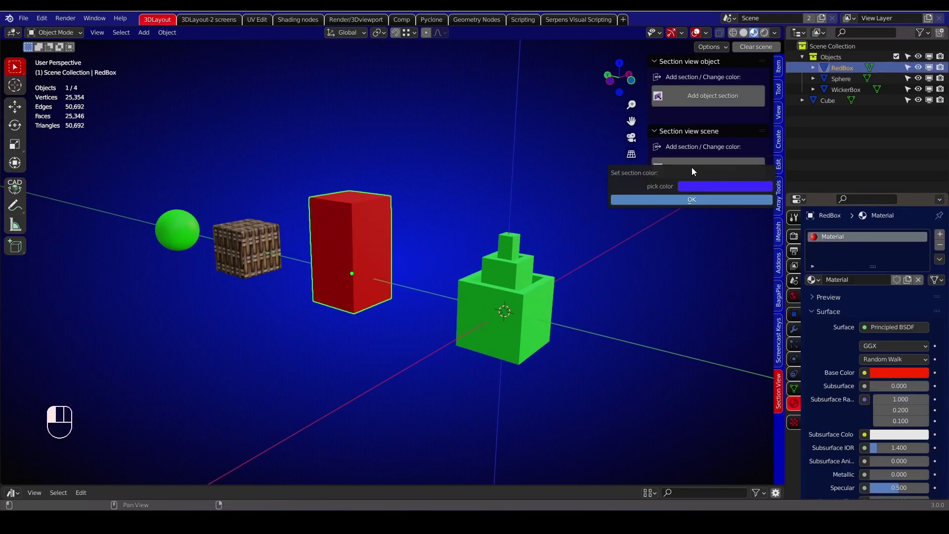
click(694, 188)
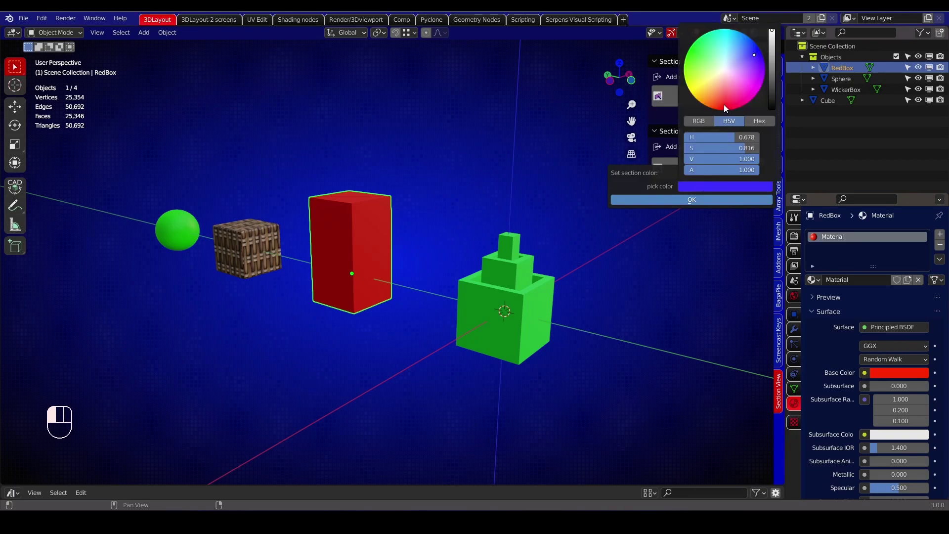
click(724, 104)
click(683, 200)
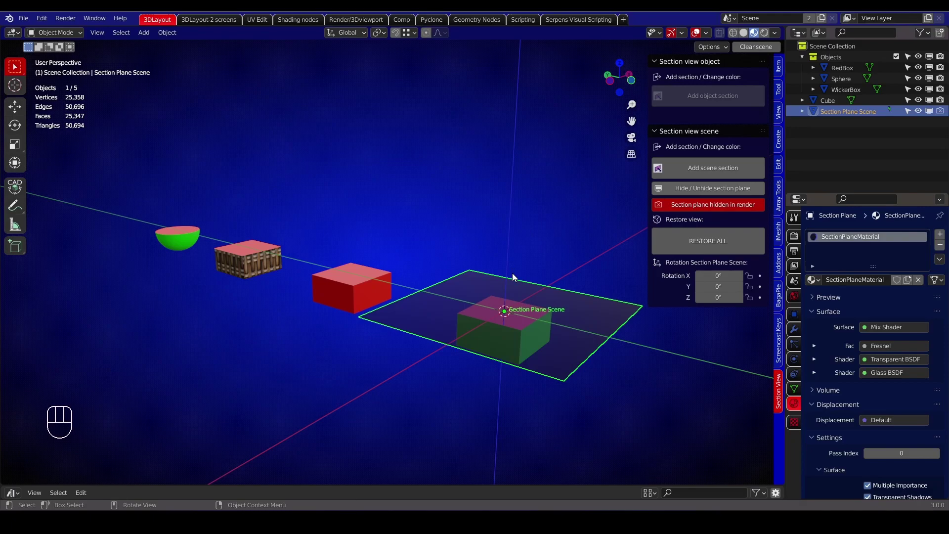
Shift the section plane along Y, then raise it to 213.96 mm on Z.
key(g)
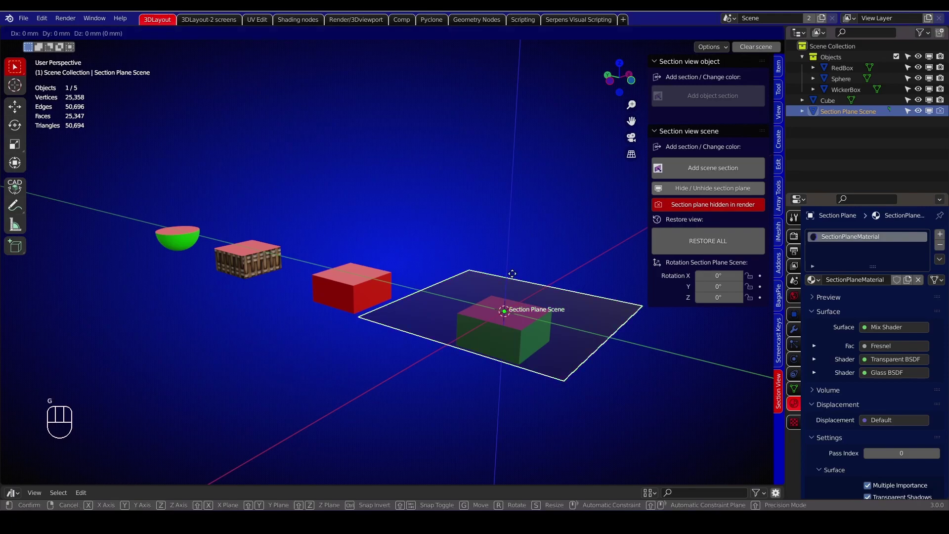
key(y)
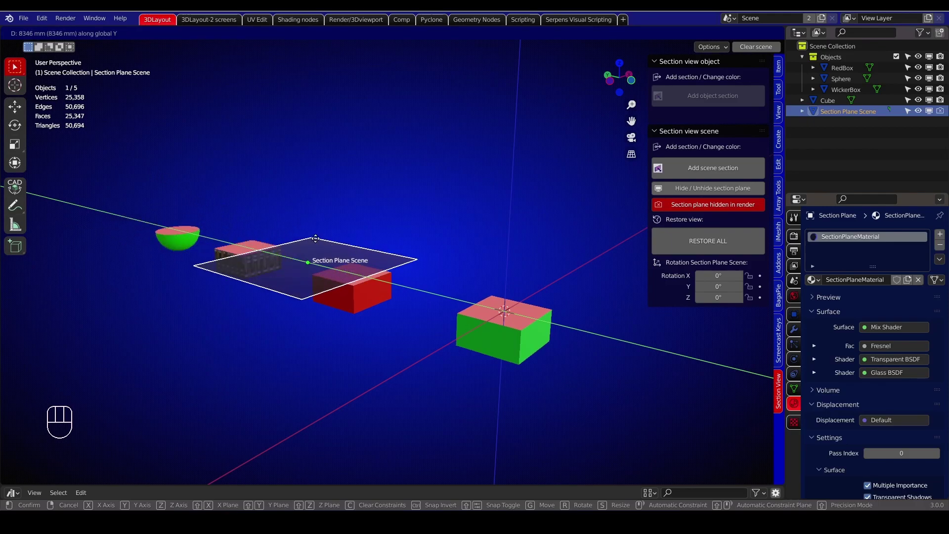
click(351, 255)
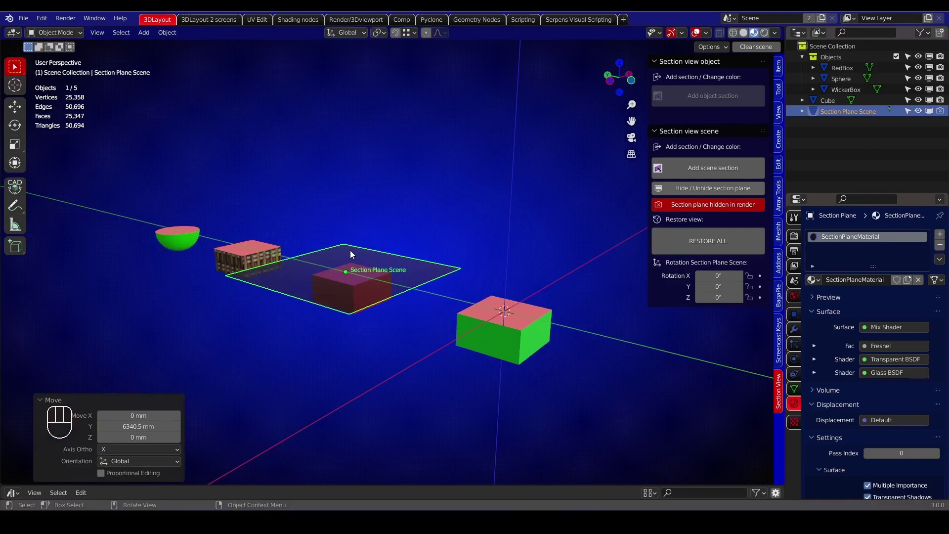
key(g)
key(z)
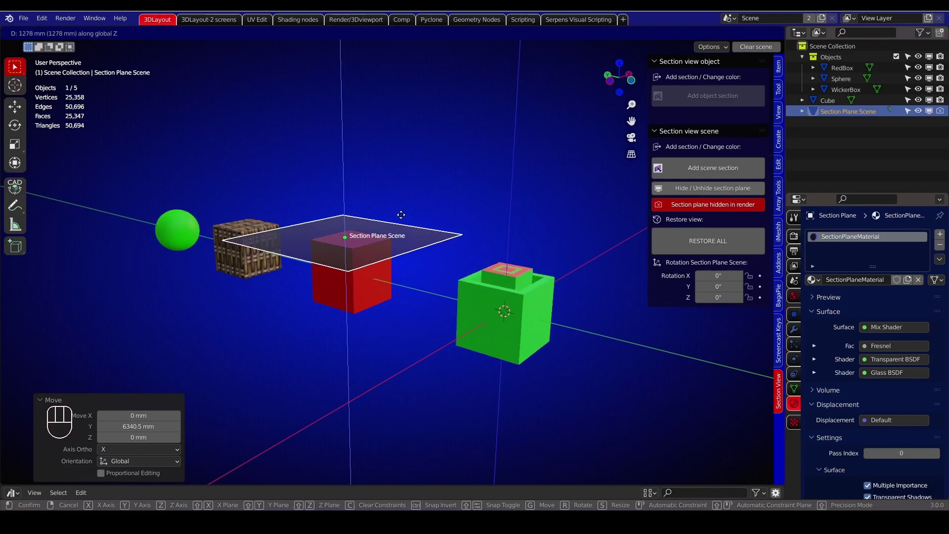
click(399, 243)
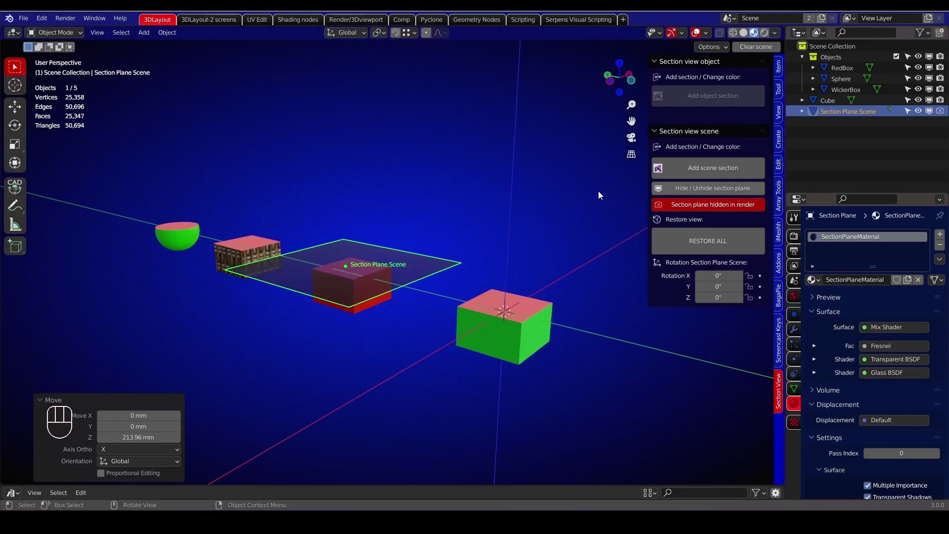
Hide the section plane and view the cut objects in orthographic top view.
click(708, 189)
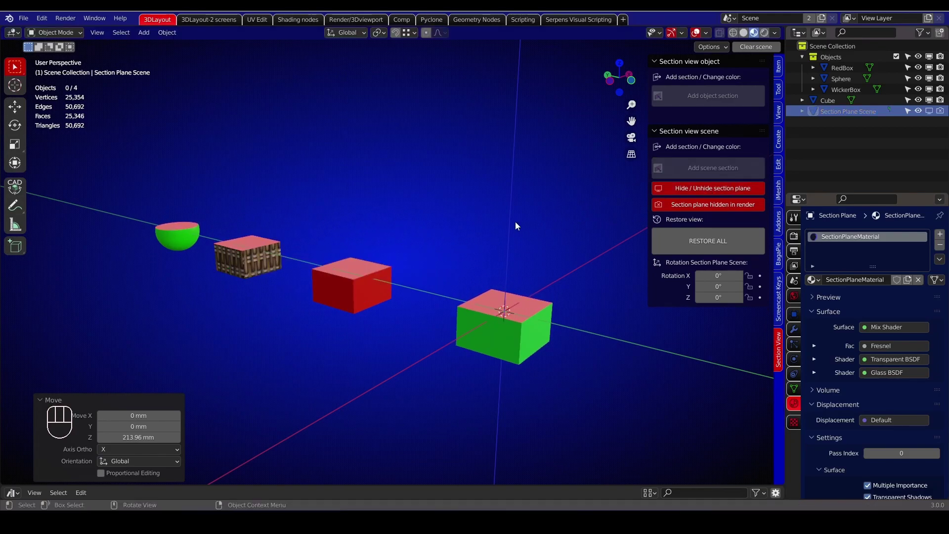
key(KP_5)
key(KP_7)
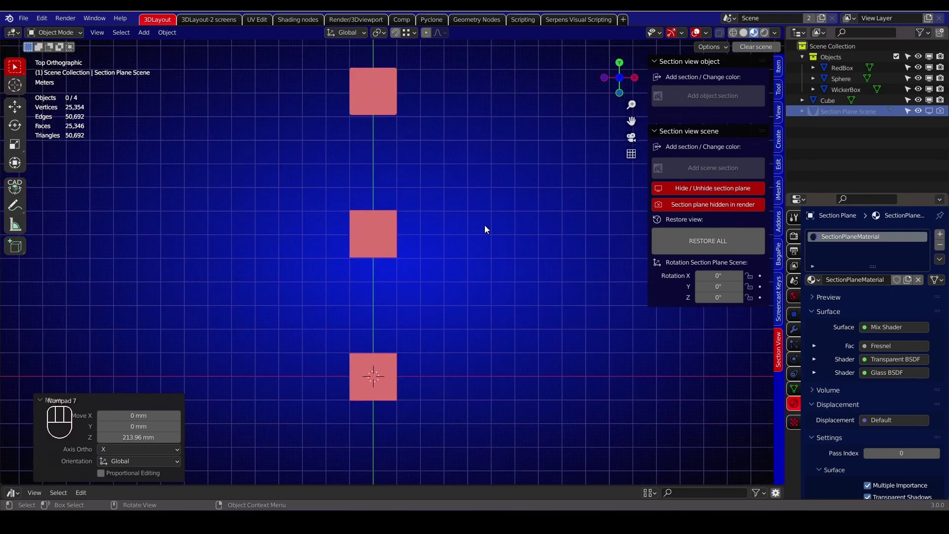
Unhide the section plane and use RESTORE ALL to remove it, making the four objects whole.
scroll(485, 230, down, 3)
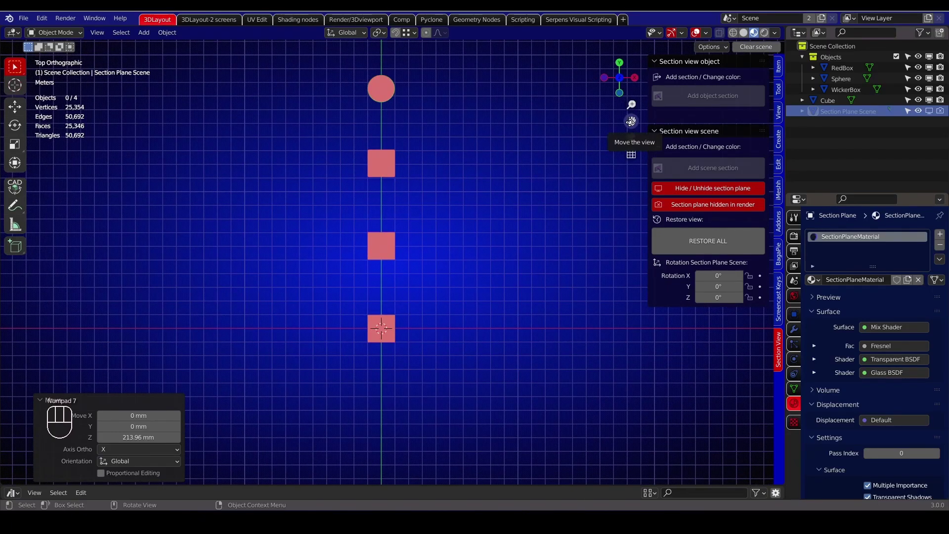
drag(631, 120, 419, 239)
middle_drag(420, 236, 466, 219)
scroll(458, 267, up, 2)
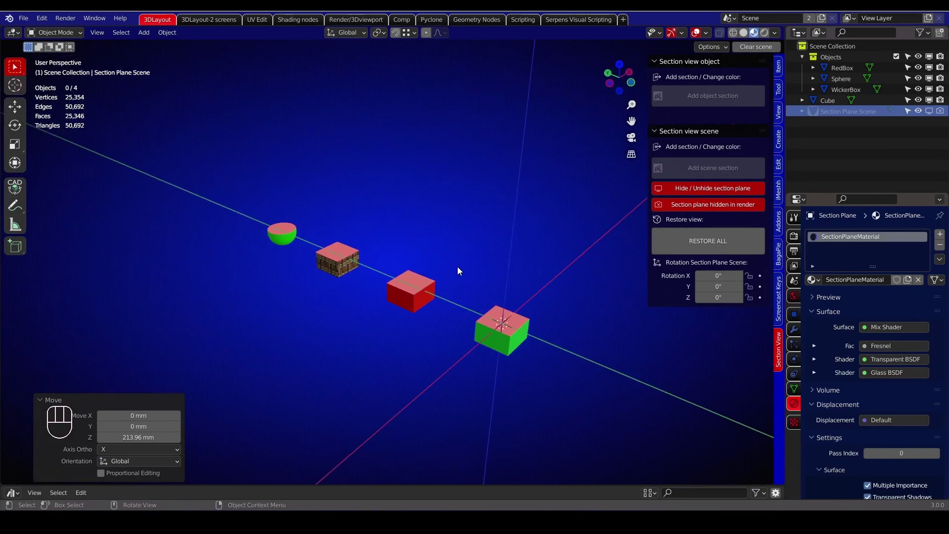
click(677, 190)
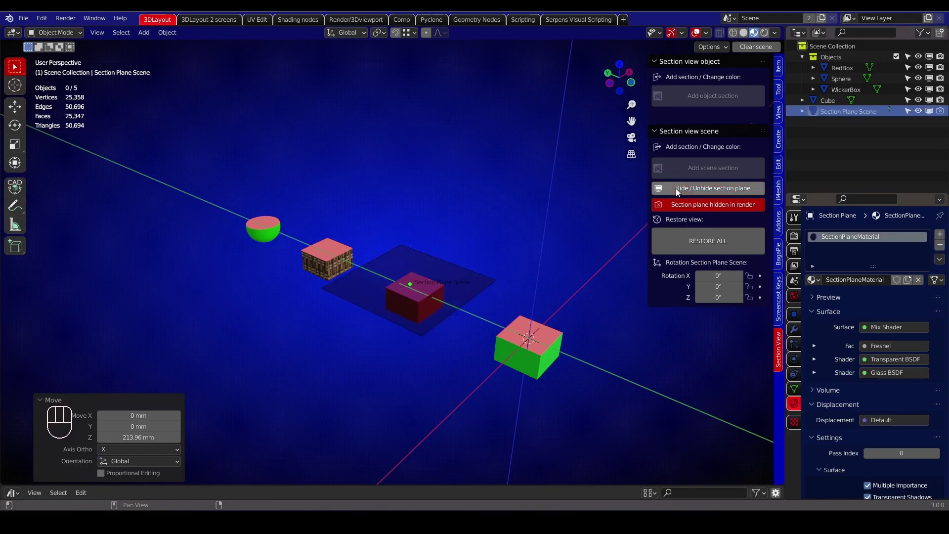
click(671, 241)
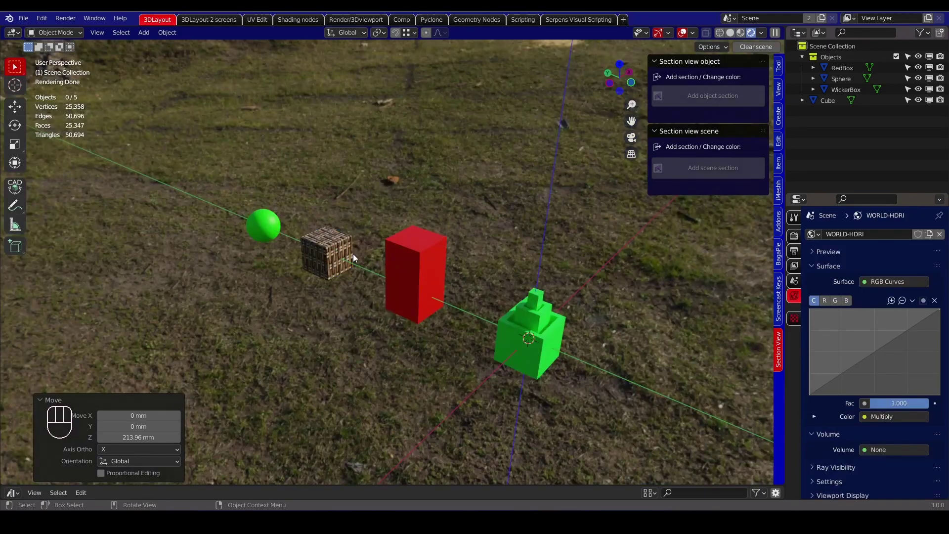
With WickerBox selected, add a scene section whose cut faces are green.
click(349, 253)
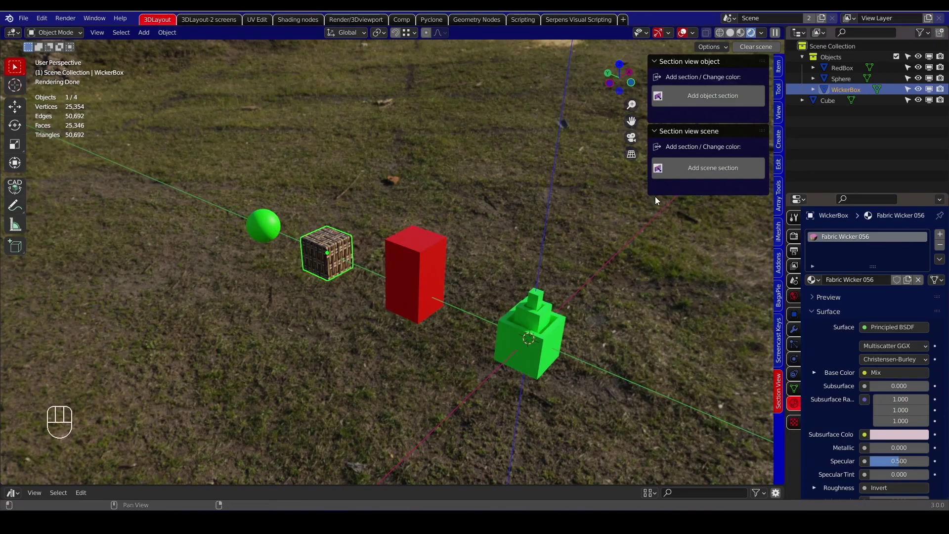
click(679, 170)
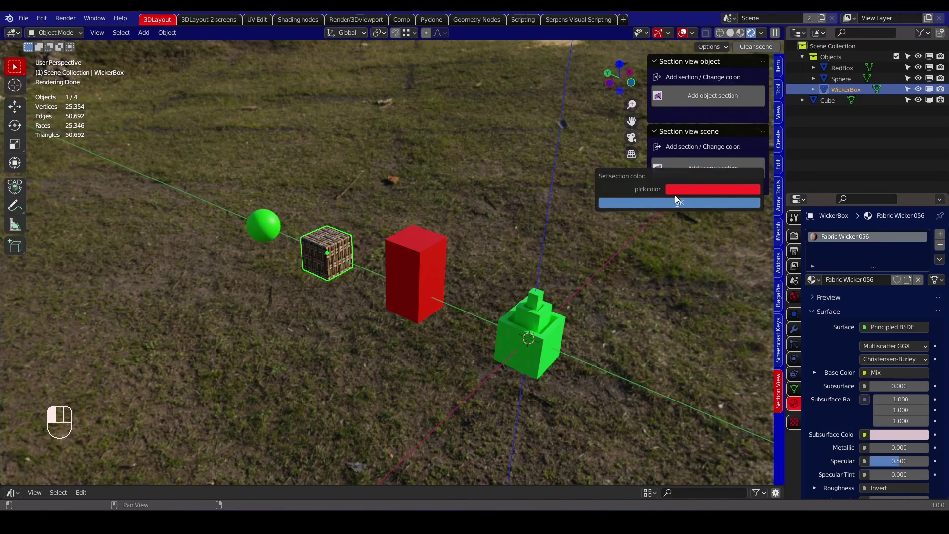
click(676, 191)
click(683, 61)
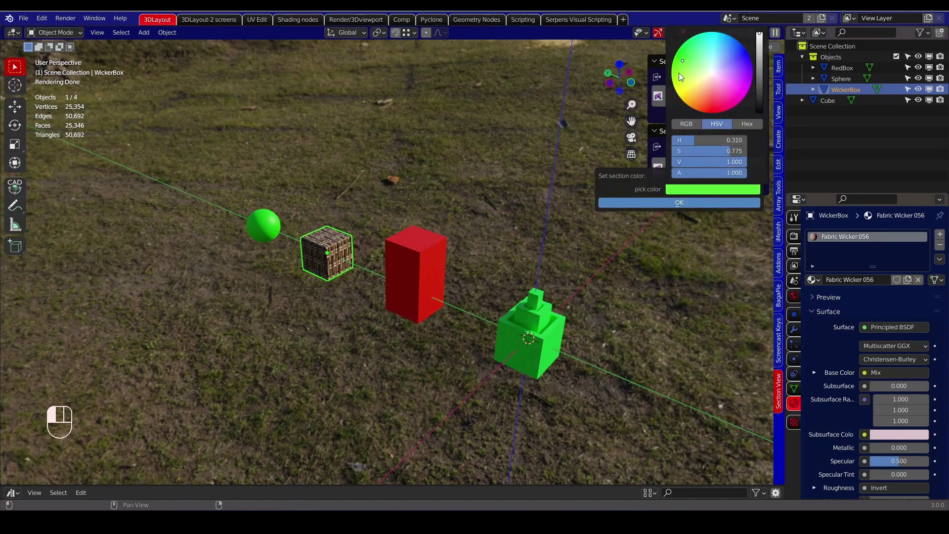
click(680, 203)
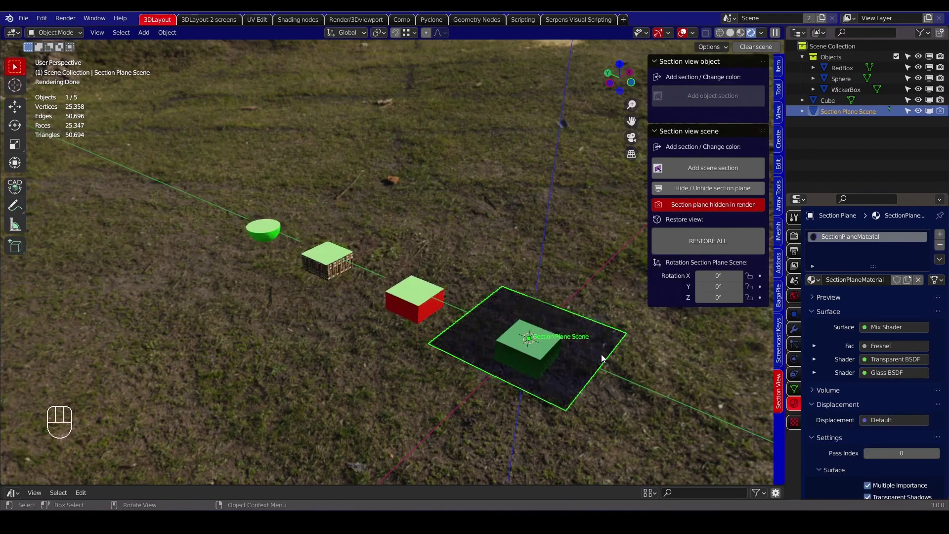
Rotate the section plane 83.8° about X to stand it nearly upright.
key(r)
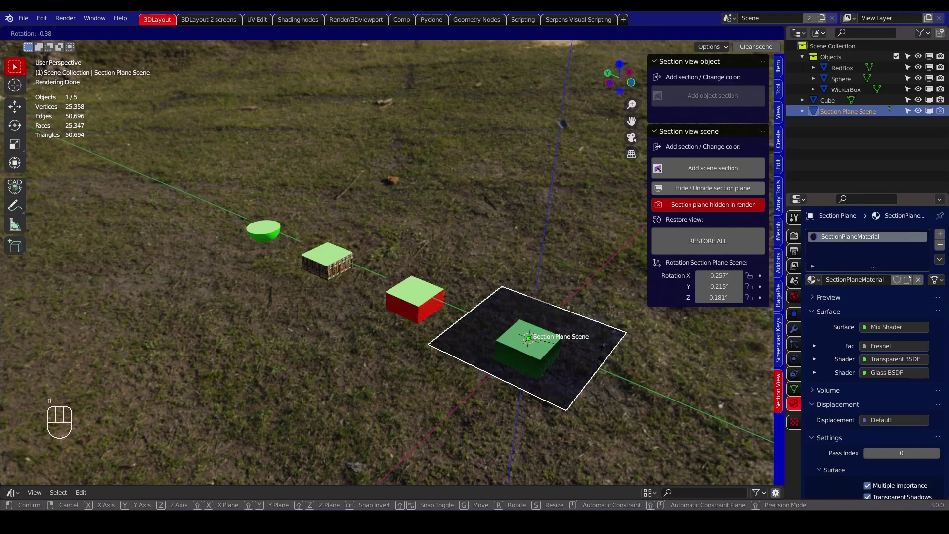
key(x)
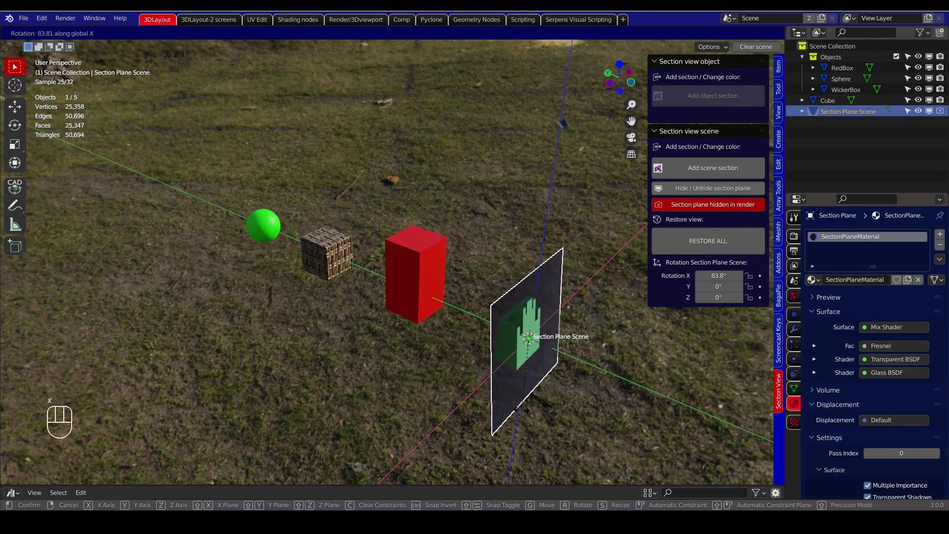
click(547, 407)
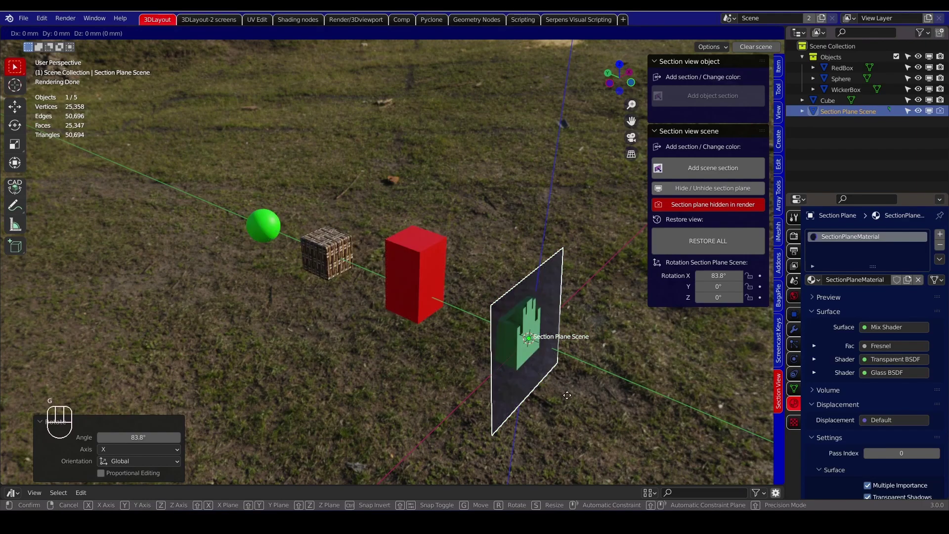
Move the plane -3799.4 mm along Y past the objects, then RESTORE ALL.
key(g)
key(y)
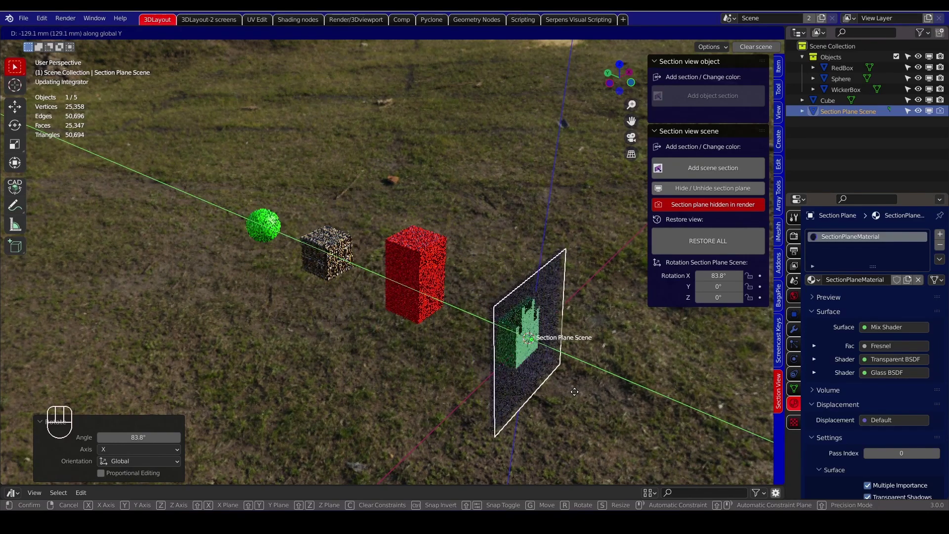
click(664, 419)
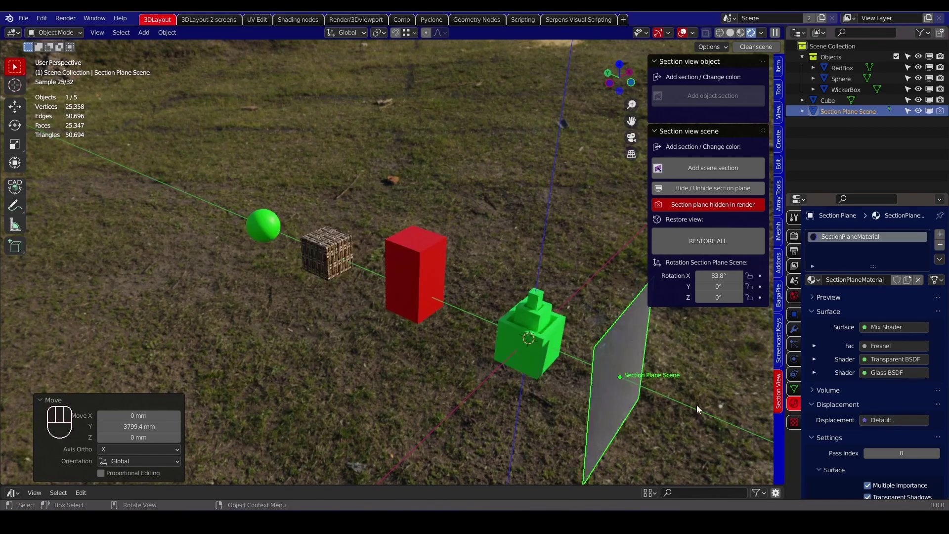
click(706, 237)
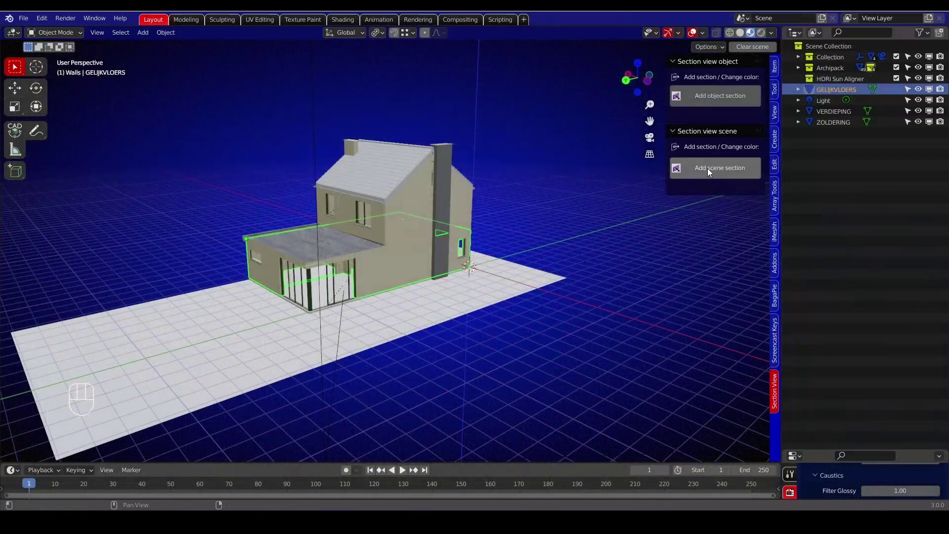
Add a blue scene section to the house and raise it to ground-floor height.
click(708, 167)
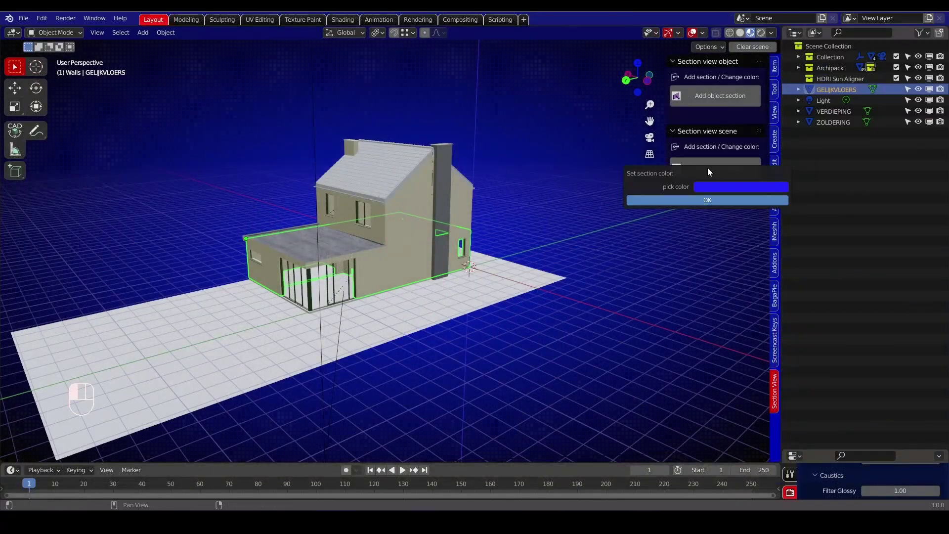
click(682, 201)
key(g)
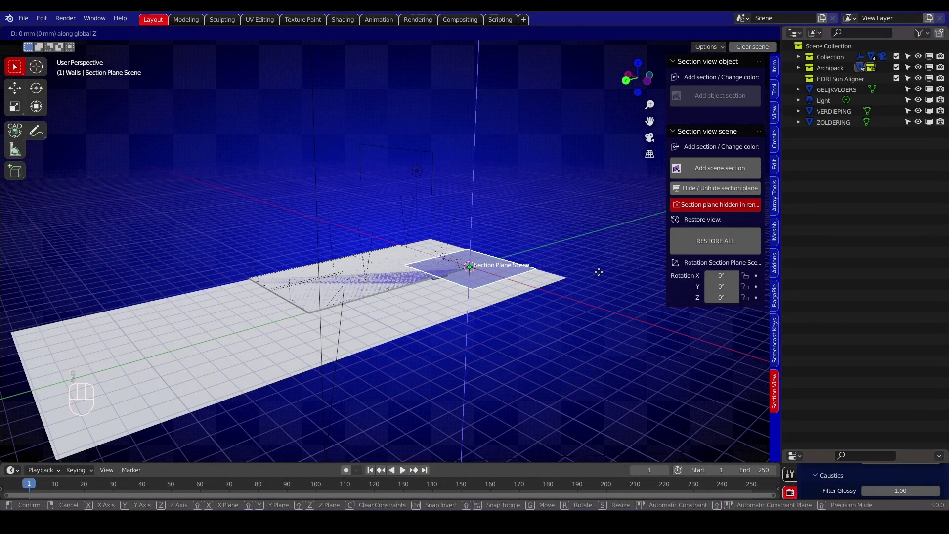
key(z)
click(588, 241)
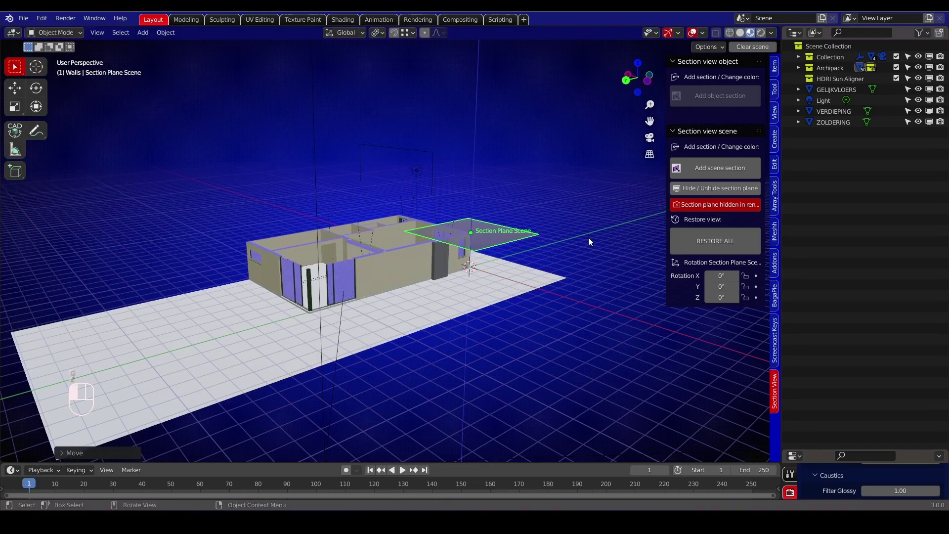